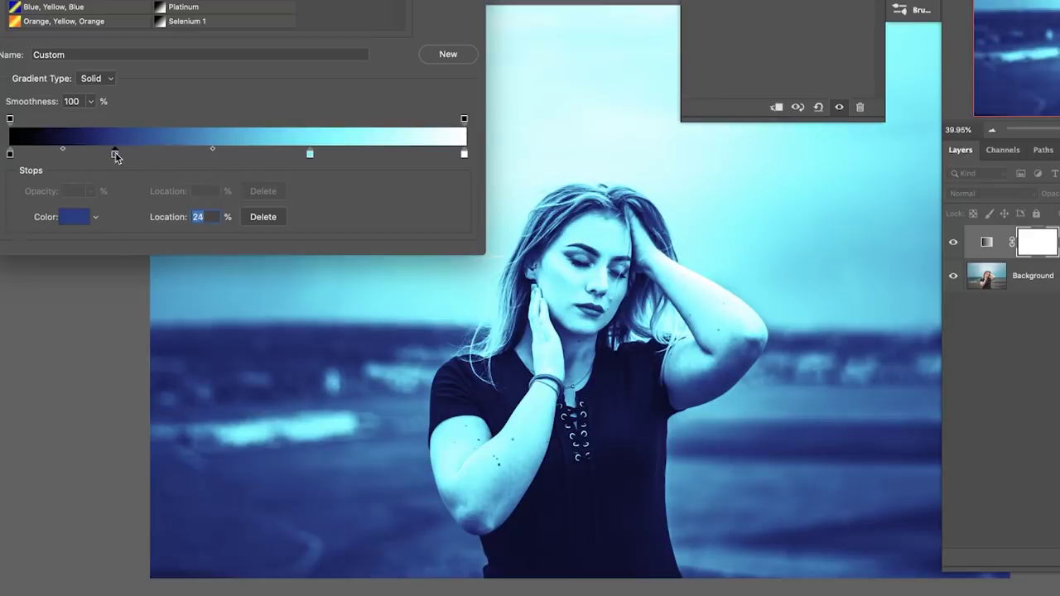
Lighten the finished gradient's 66% cyan stop to a paler tint.
click(310, 155)
click(74, 217)
mouse_move(244, 299)
mouse_down()
mouse_move(216, 274)
mouse_move(206, 287)
mouse_up()
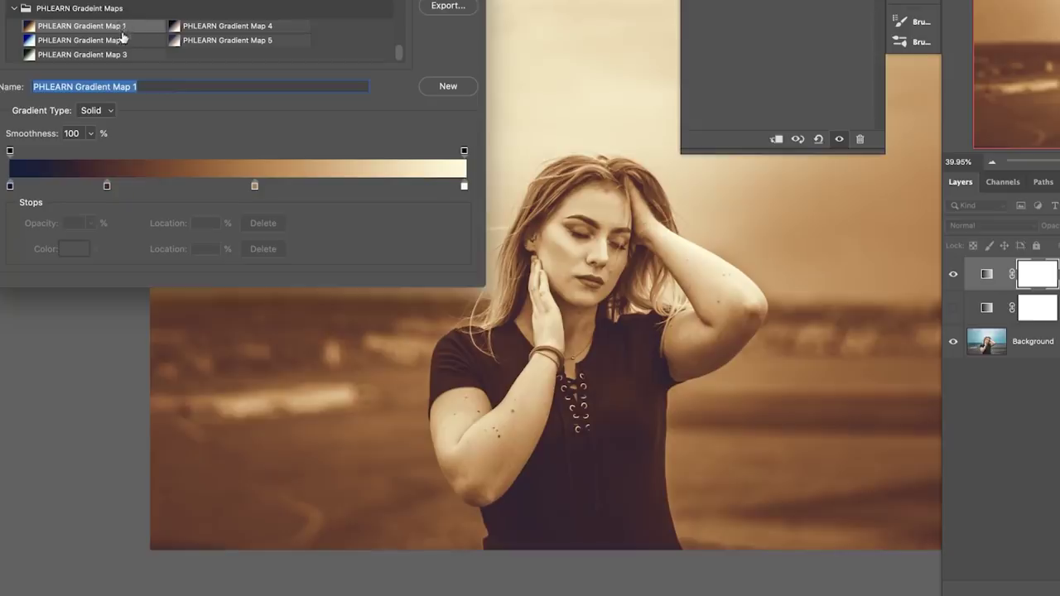
Preview PHLEARN Gradient Map presets 2 to 5 and lower the red Blend If split to reveal skin.
click(118, 38)
click(116, 55)
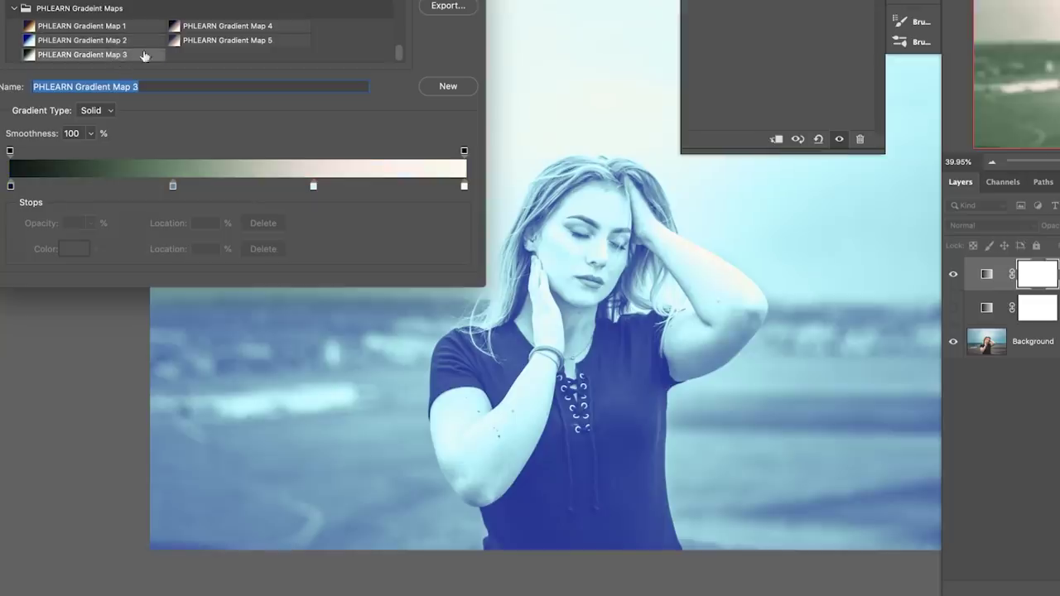
click(209, 28)
click(213, 41)
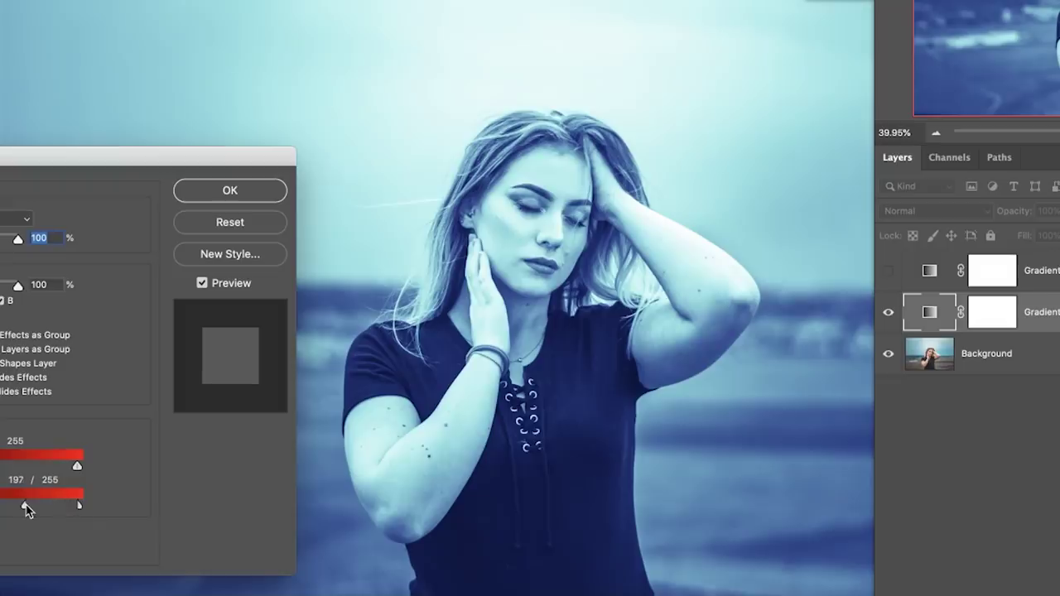
drag(26, 509, 0, 510)
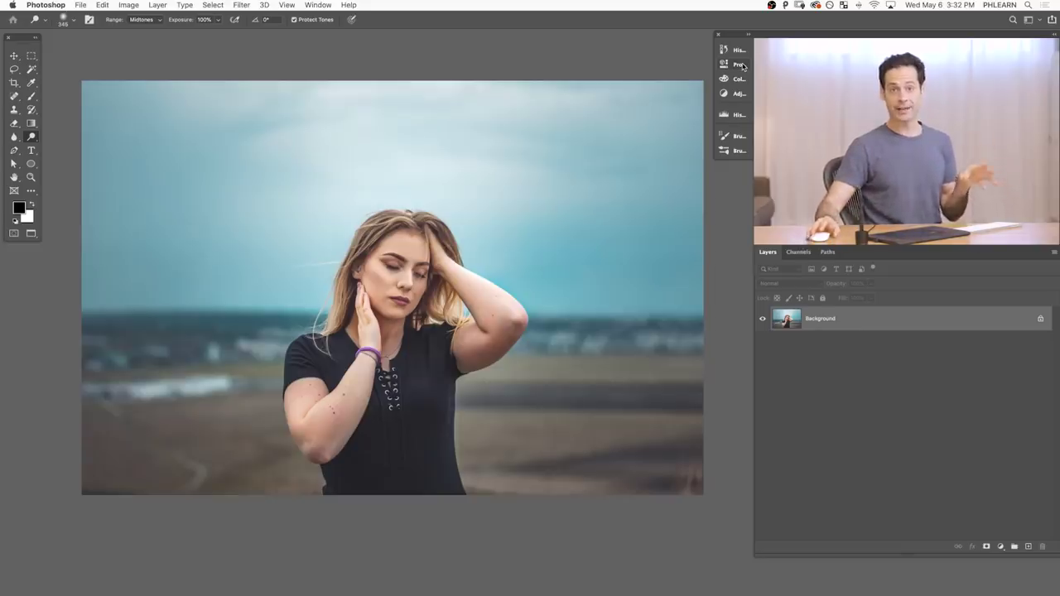
Add a Gradient Map 1 adjustment layer through Layer > New Adjustment Layer.
click(156, 7)
mouse_move(226, 145)
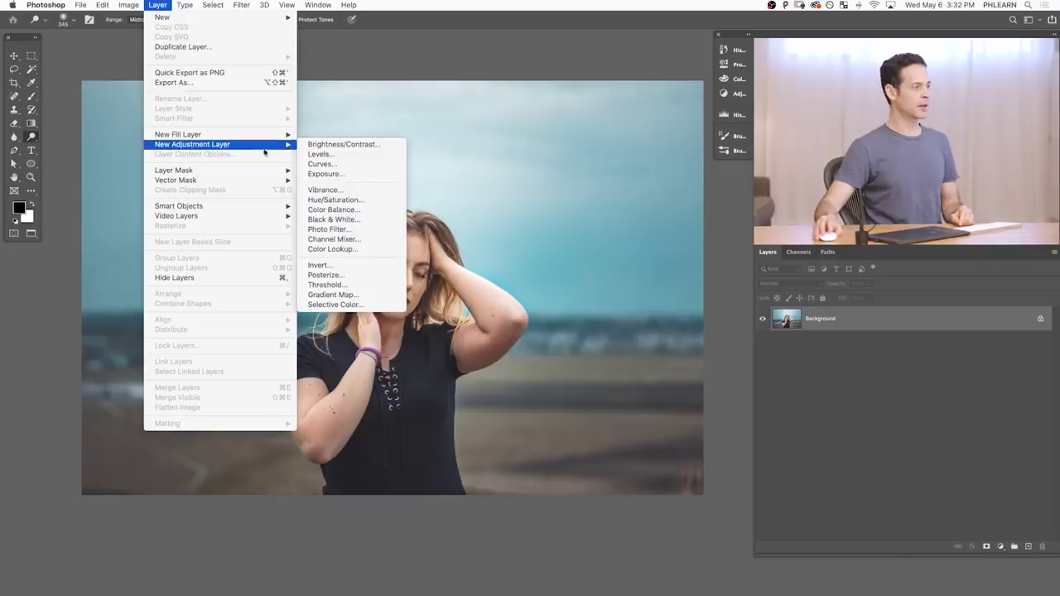
click(354, 295)
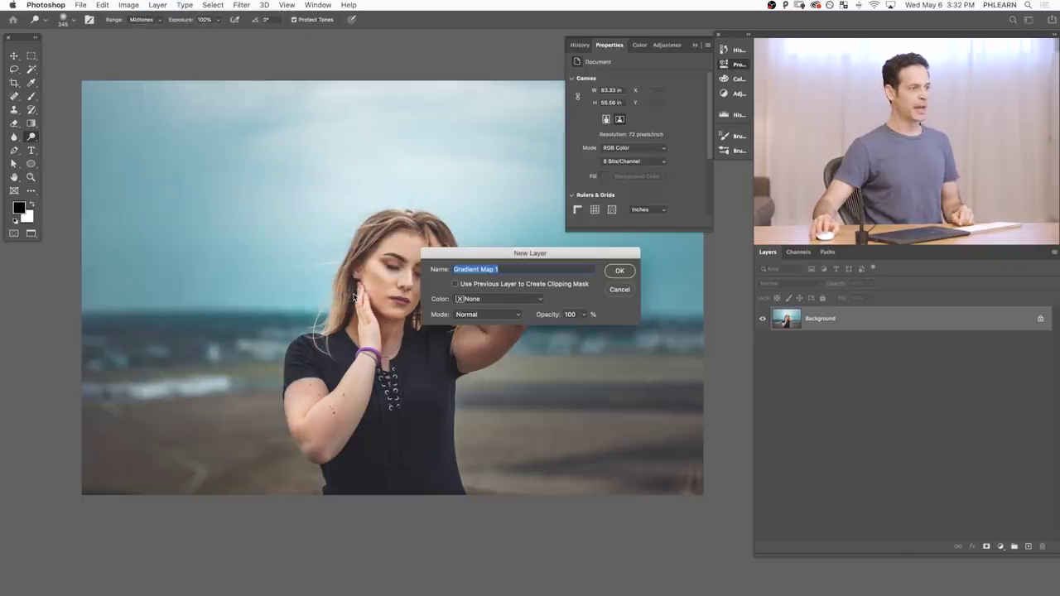
click(619, 271)
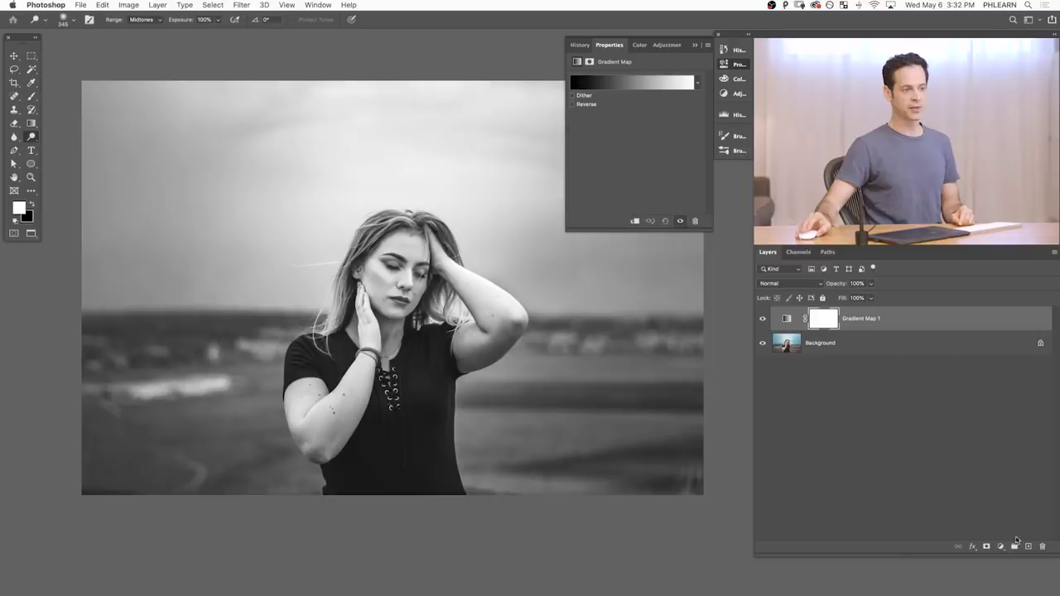
Toggle the map's Reverse option on and back off, keeping black-to-white, and open its Gradient Editor.
click(999, 549)
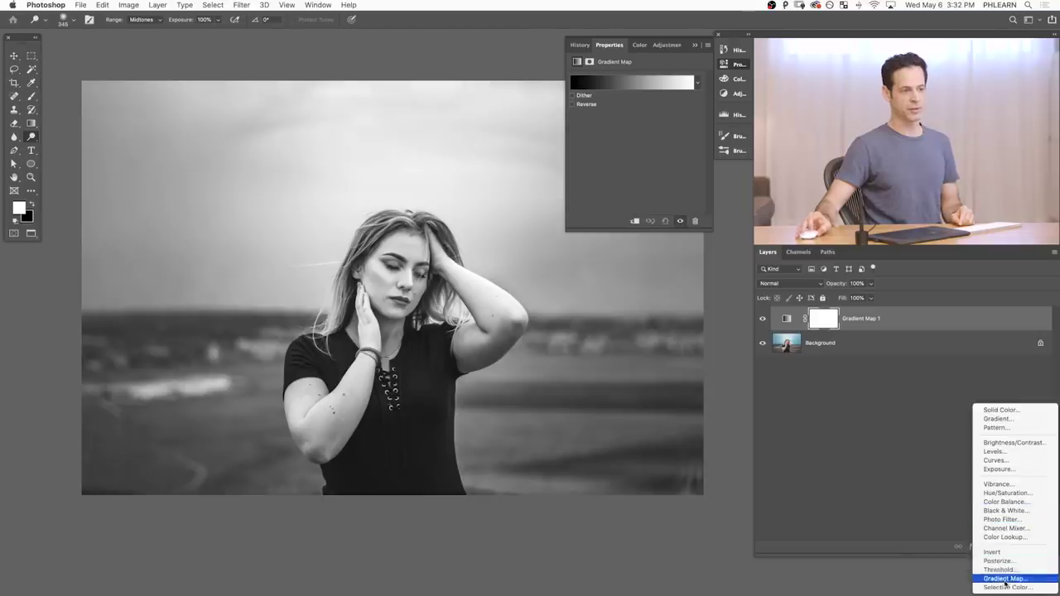
click(826, 424)
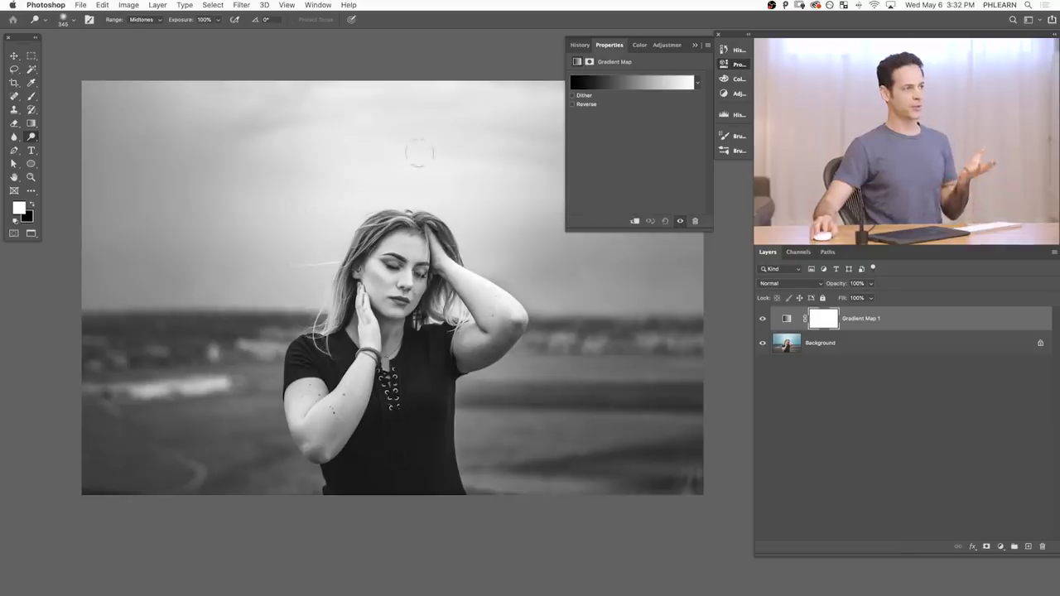
click(573, 104)
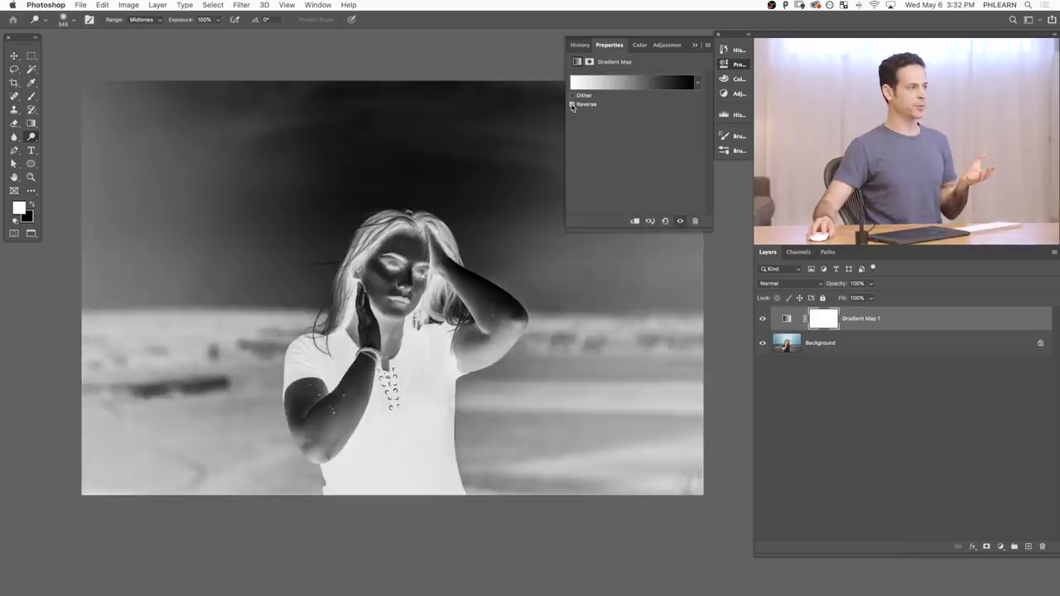
click(572, 105)
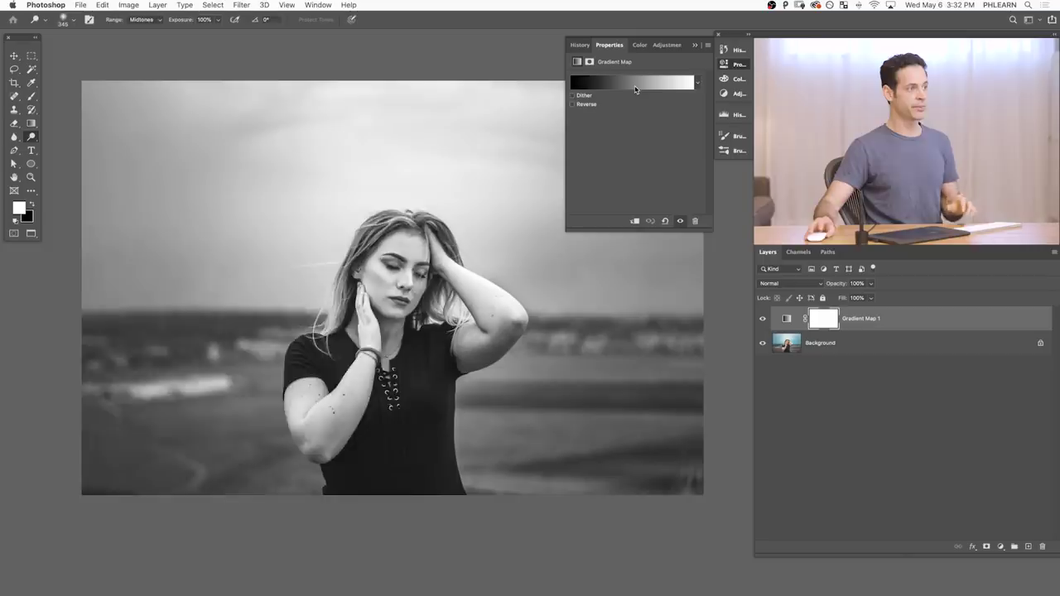
click(635, 86)
Reposition the Gradient Editor and preview the Cyanotype, Copper 2 and Sepia-Selenium 2 presets.
drag(300, 220, 299, 50)
drag(476, 292, 576, 359)
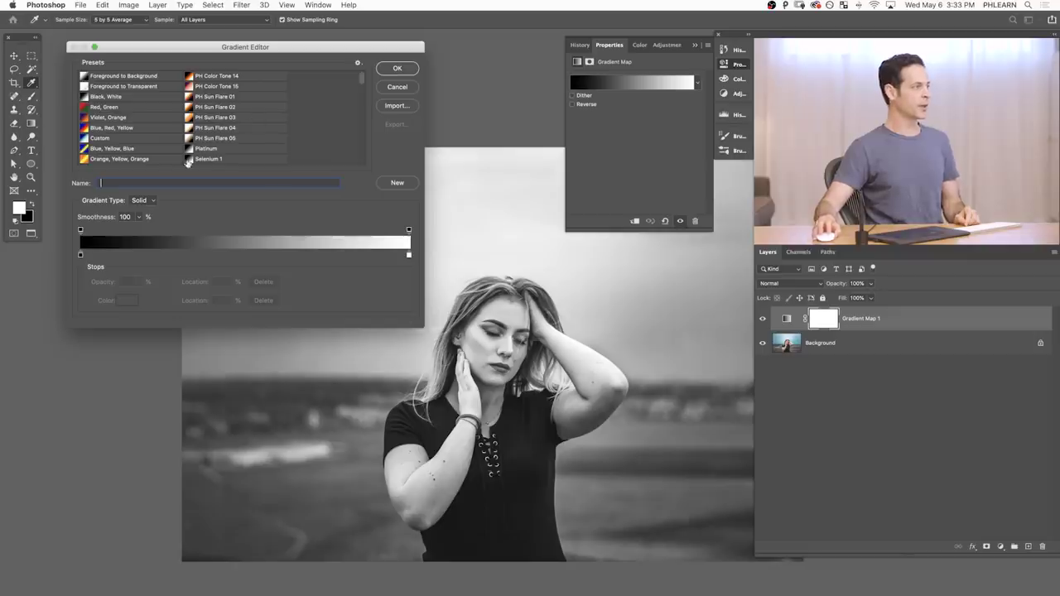
scroll(216, 118, down, 10)
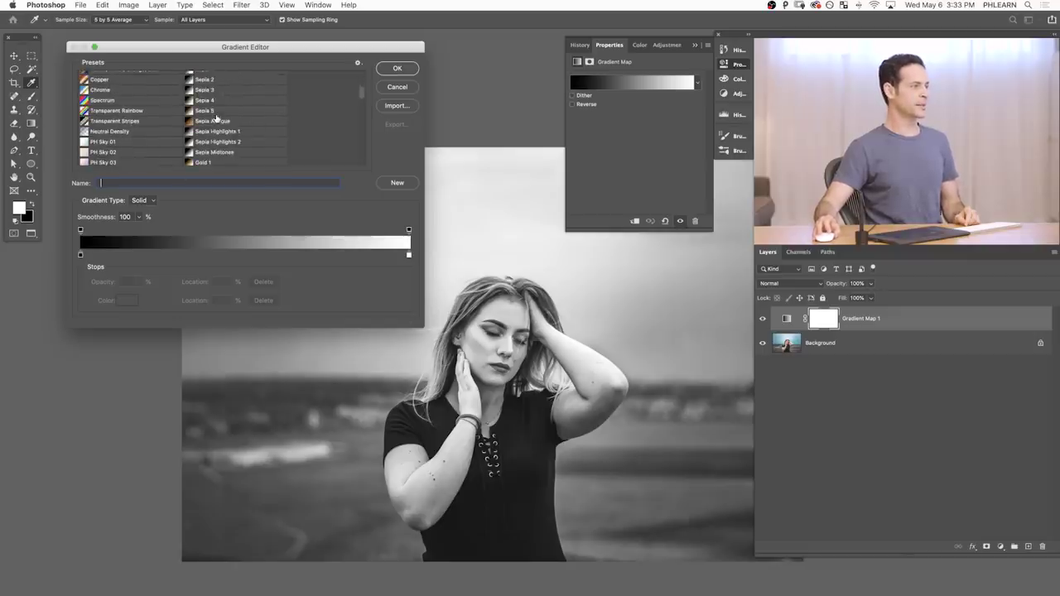
scroll(216, 117, up, 2)
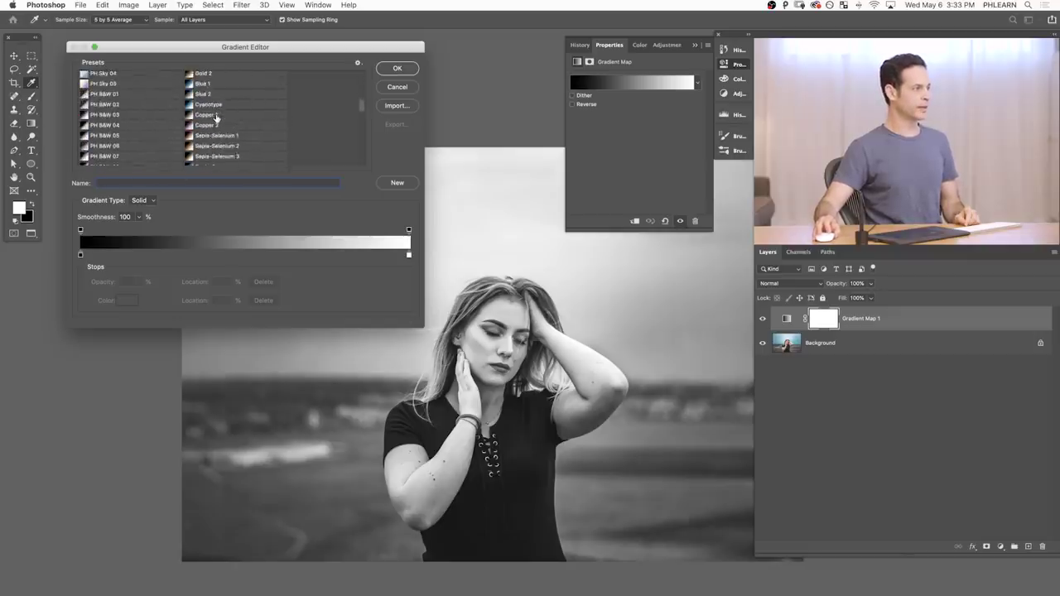
click(211, 104)
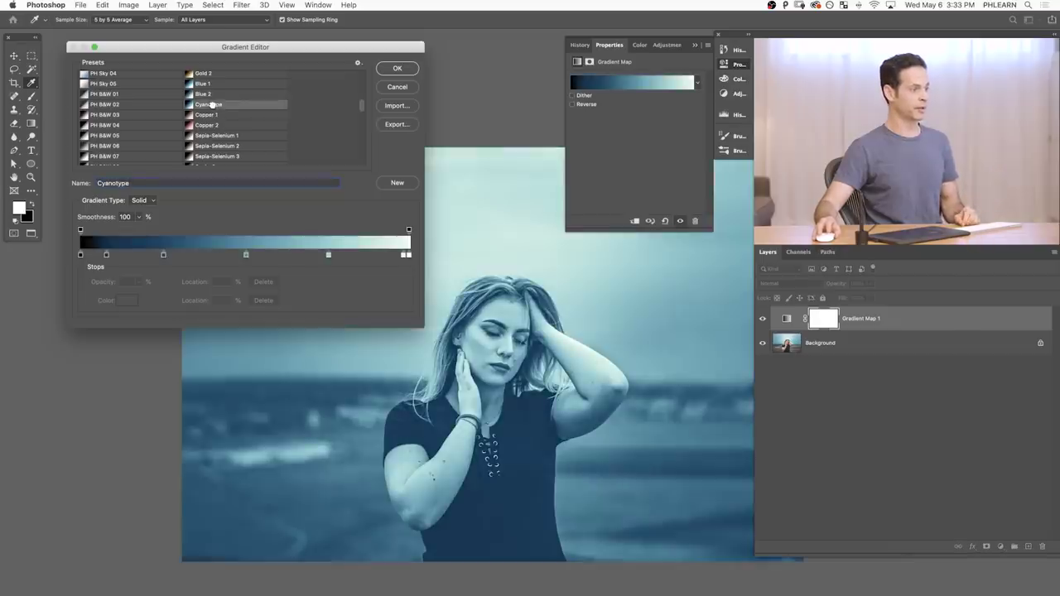
click(217, 126)
click(212, 147)
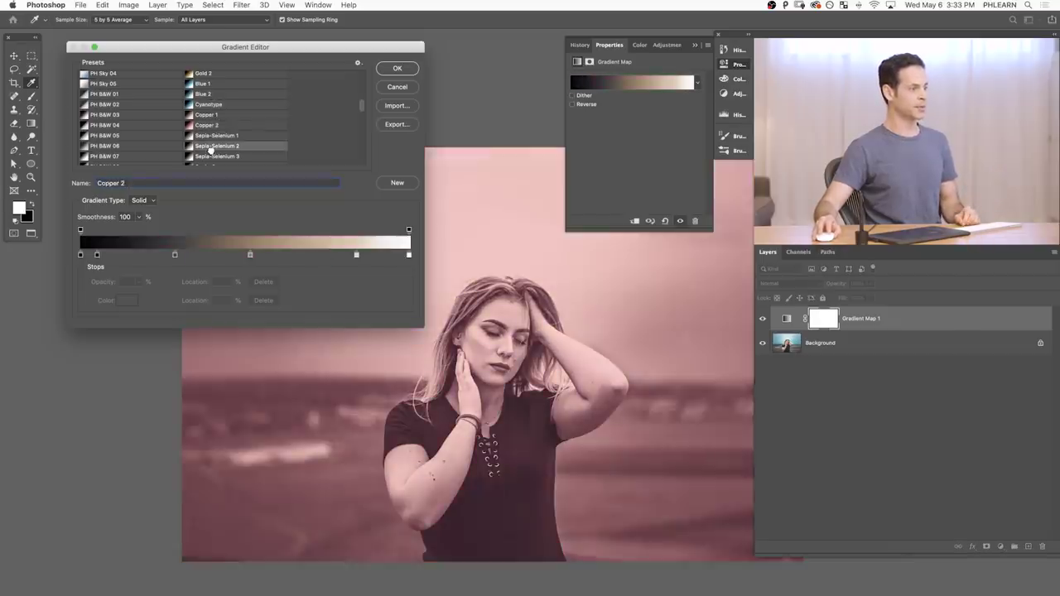
Try the Gold-Sepia, Gold-Copper and Gold-Blue presets, then apply PH Color Tone 06.
scroll(218, 141, down, 9)
click(212, 100)
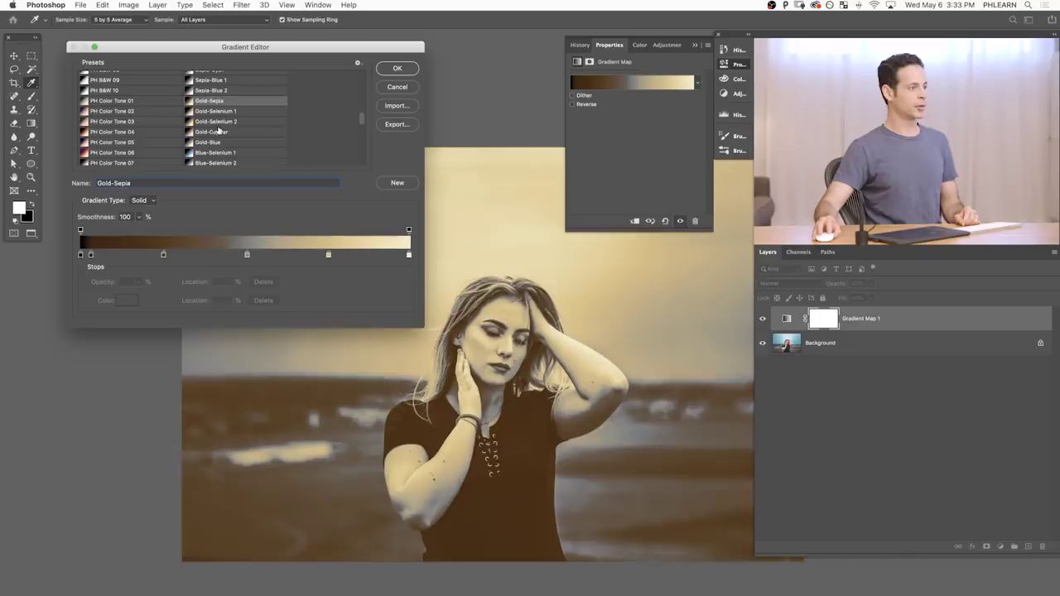
click(217, 132)
click(221, 141)
click(221, 140)
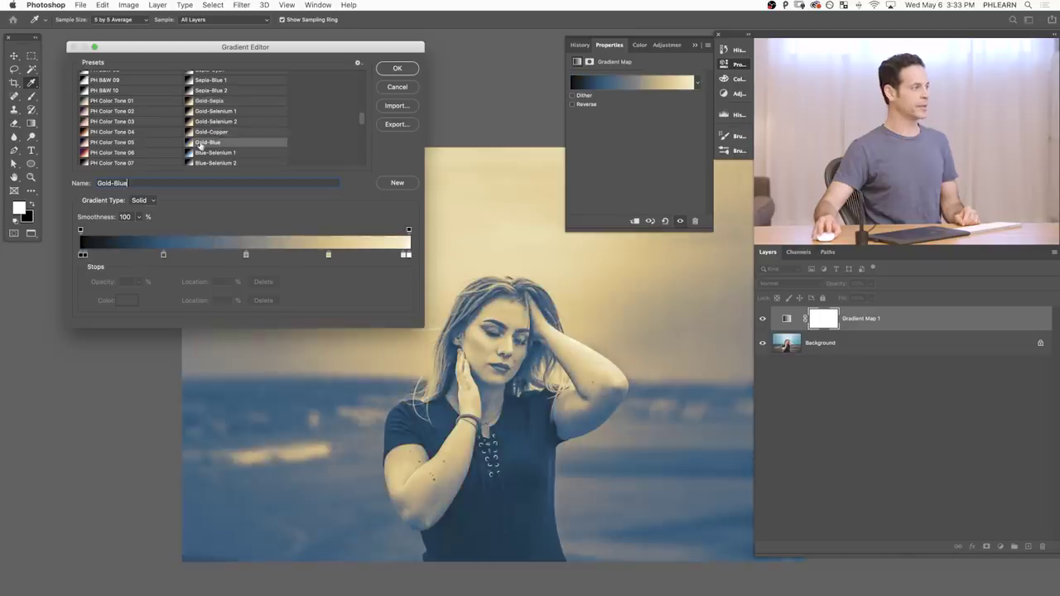
click(124, 142)
click(126, 151)
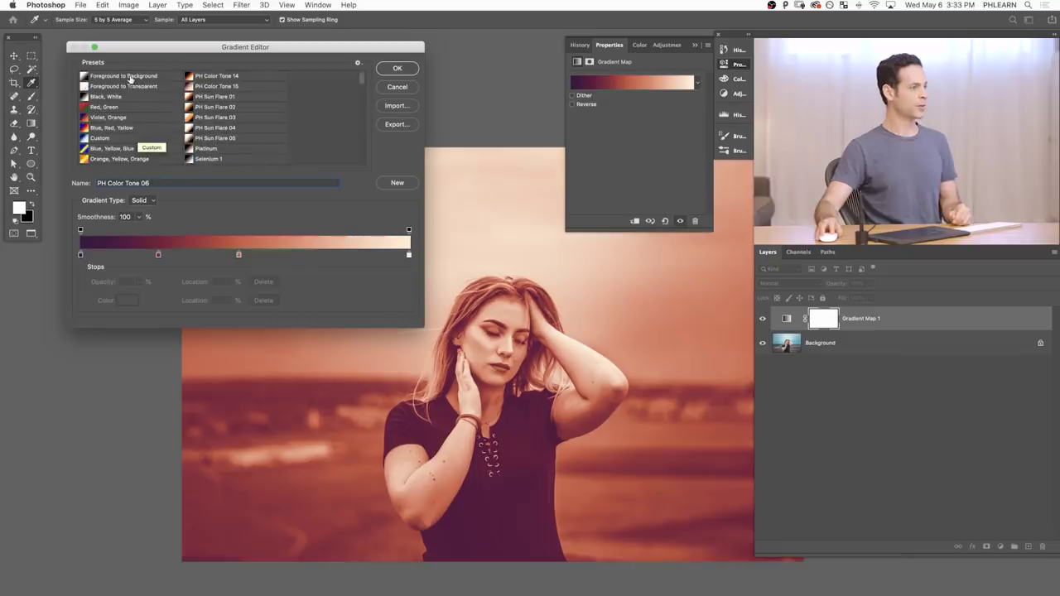
Start from Foreground to Background and arrange stops with black at 0% and white at 100%.
click(130, 78)
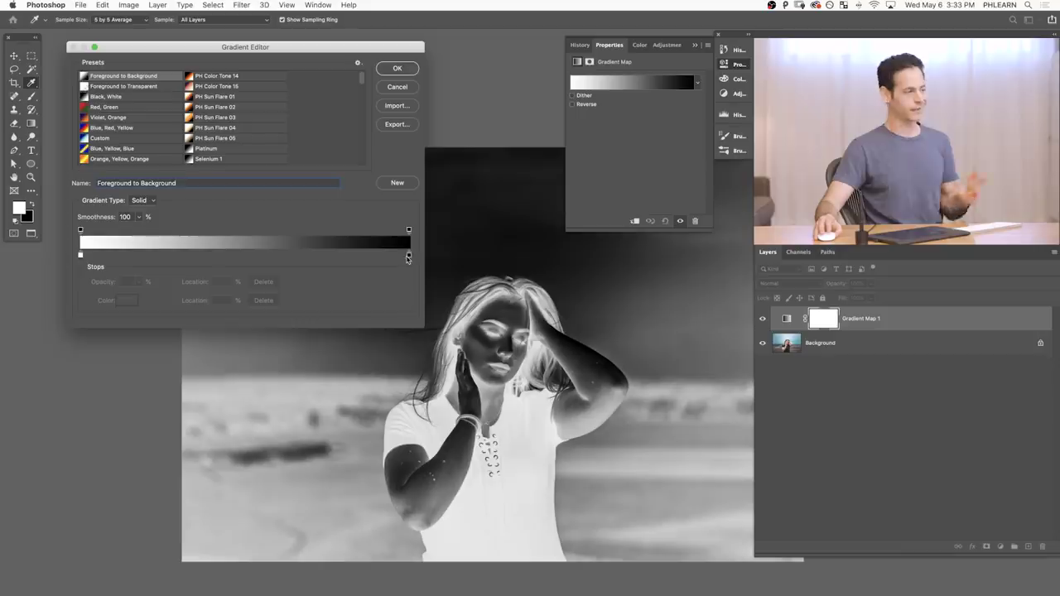
drag(408, 258, 193, 255)
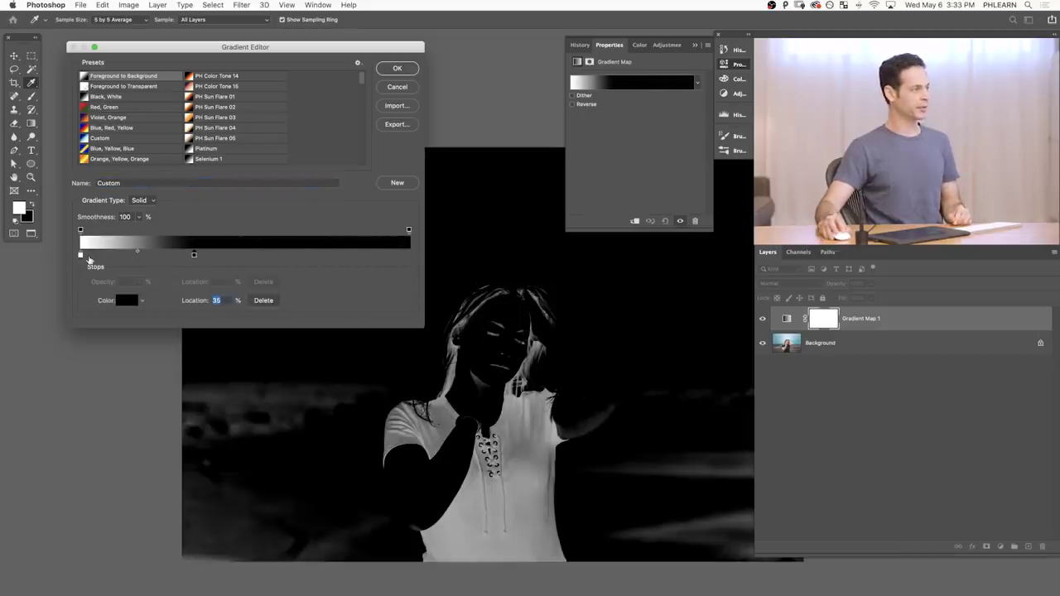
drag(81, 255, 422, 256)
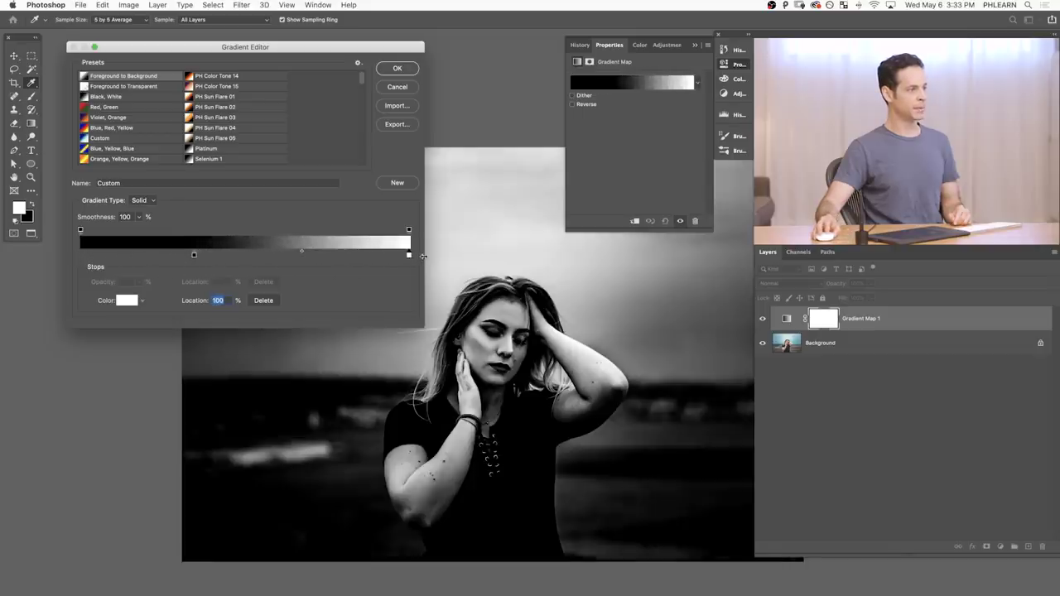
drag(196, 257, 73, 255)
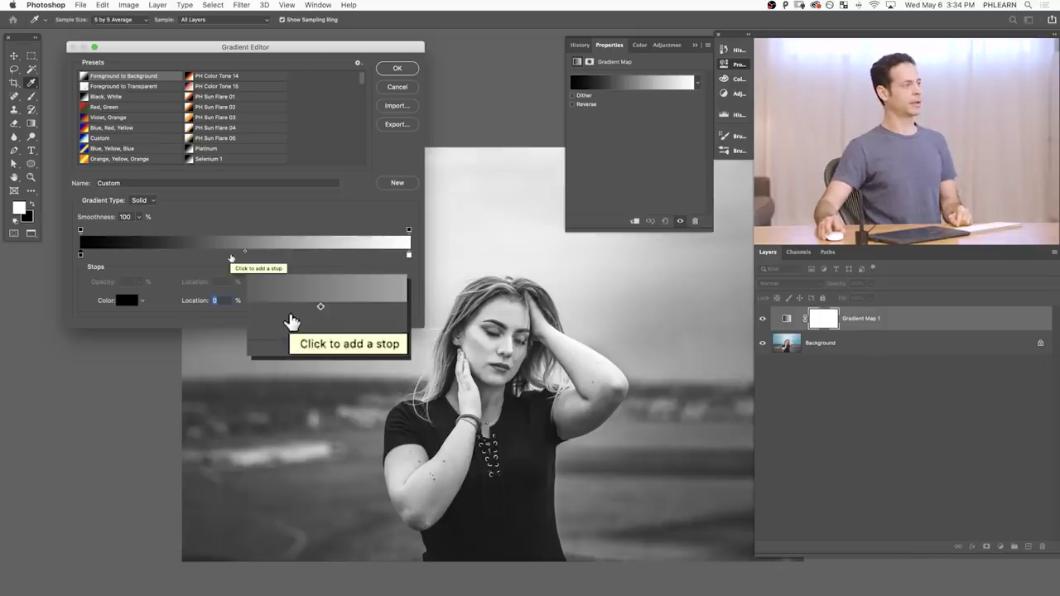
Add a middle colour stop and set it to bright red ff4d4d.
click(231, 256)
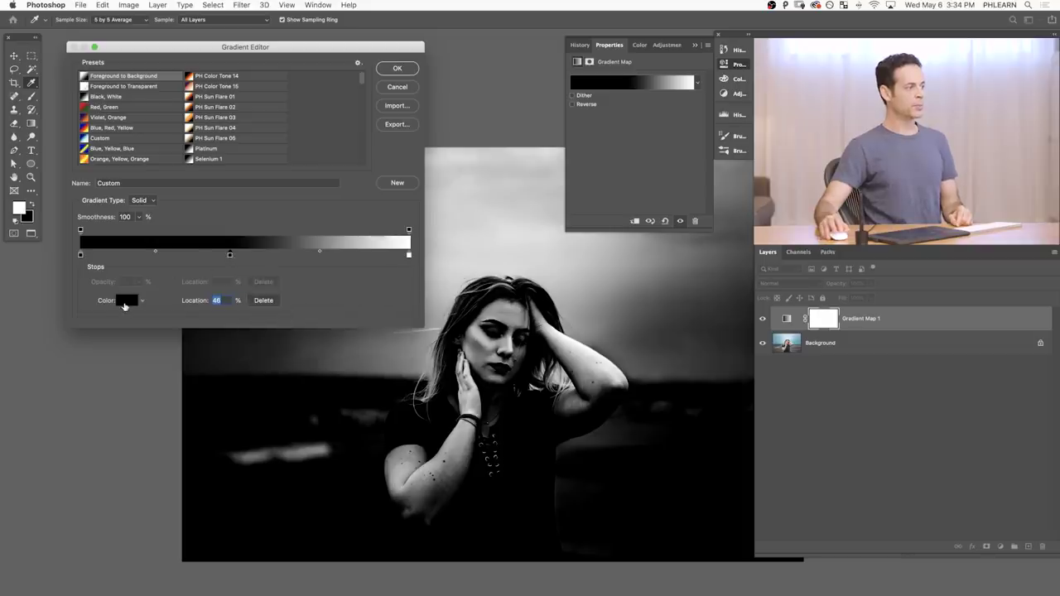
click(127, 302)
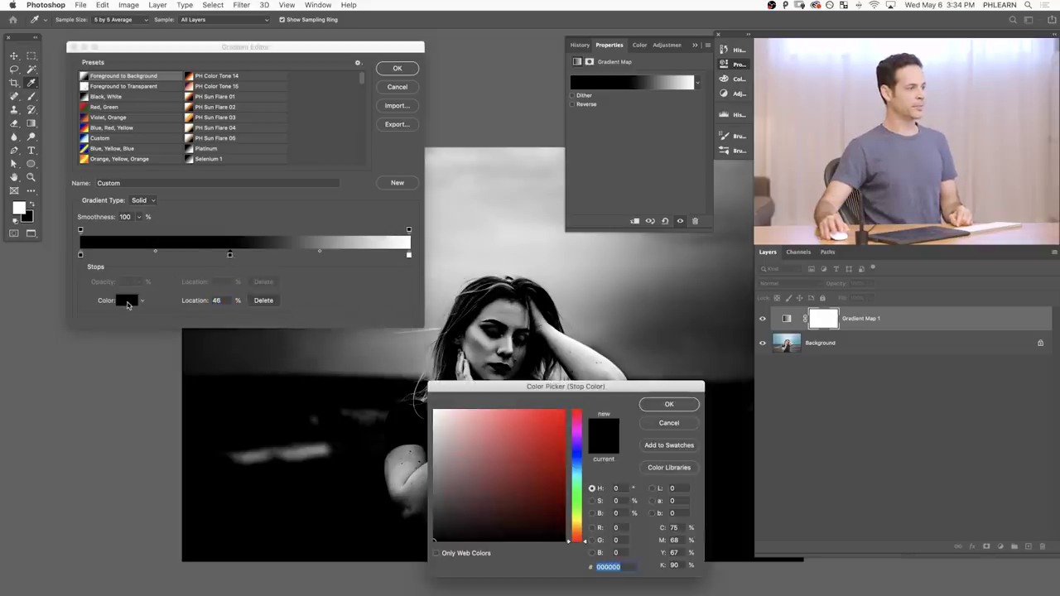
drag(562, 387, 292, 317)
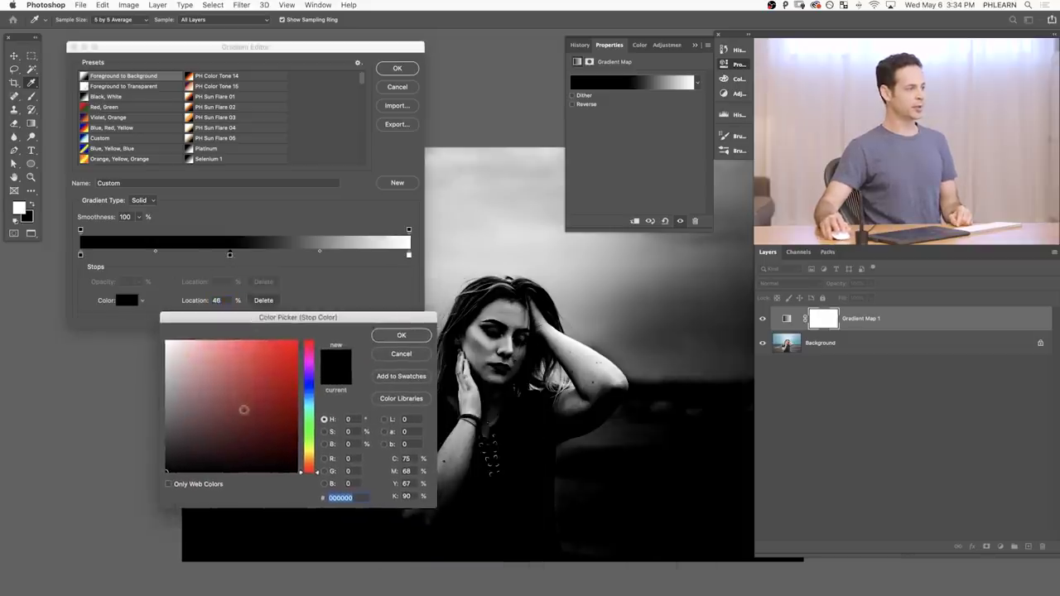
click(254, 387)
drag(253, 386, 257, 339)
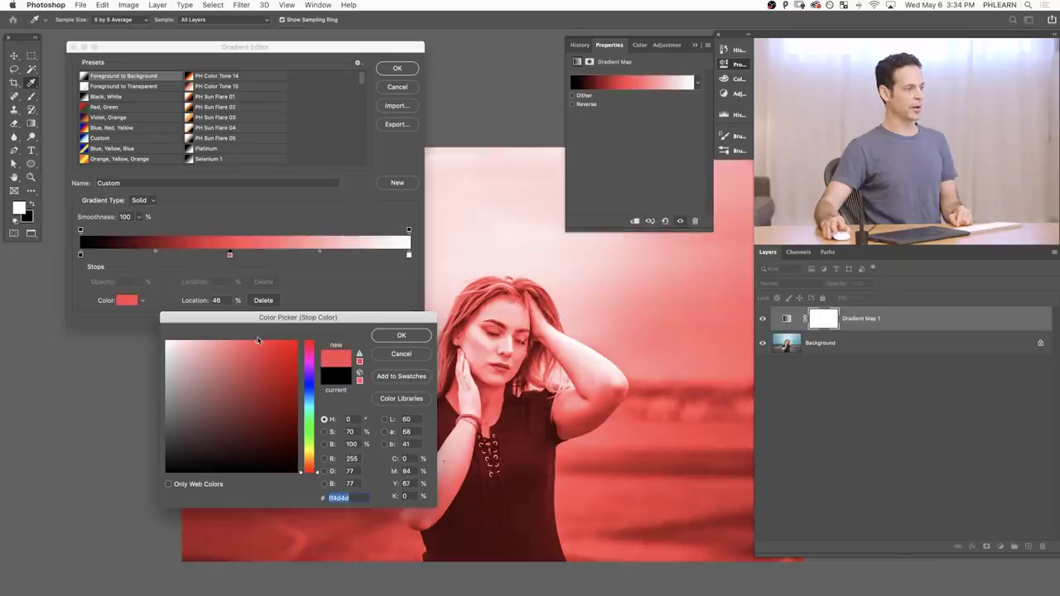
click(401, 335)
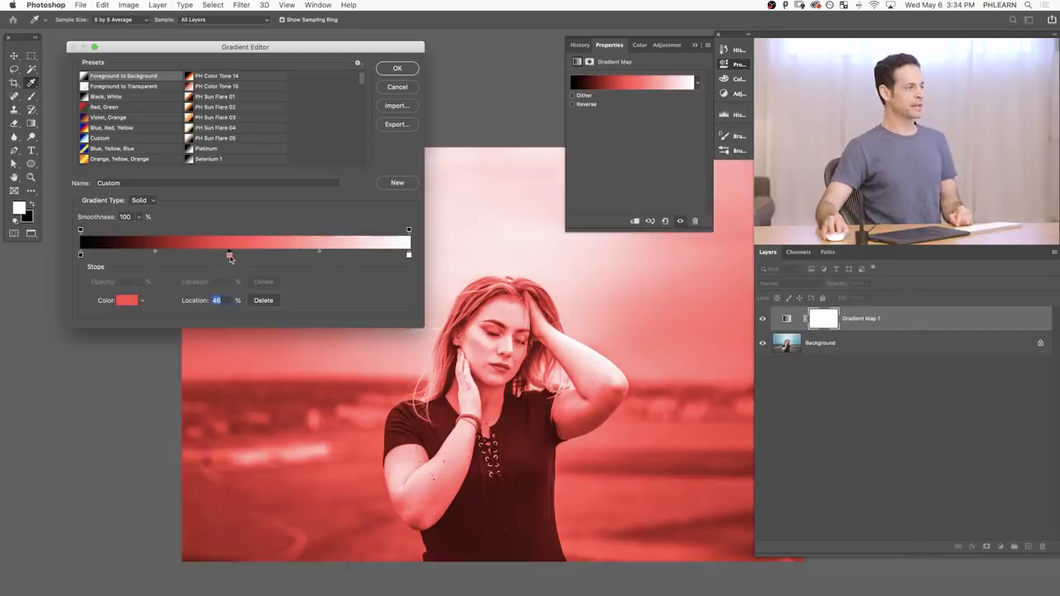
Slide the red stop to about 34% between black and white.
drag(230, 258, 373, 257)
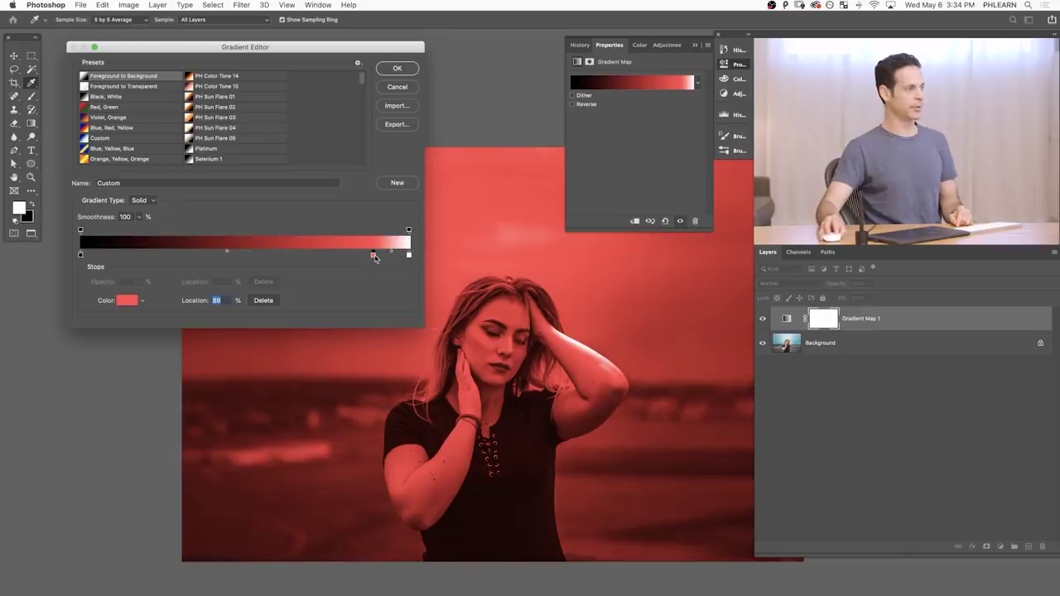
drag(373, 257, 100, 258)
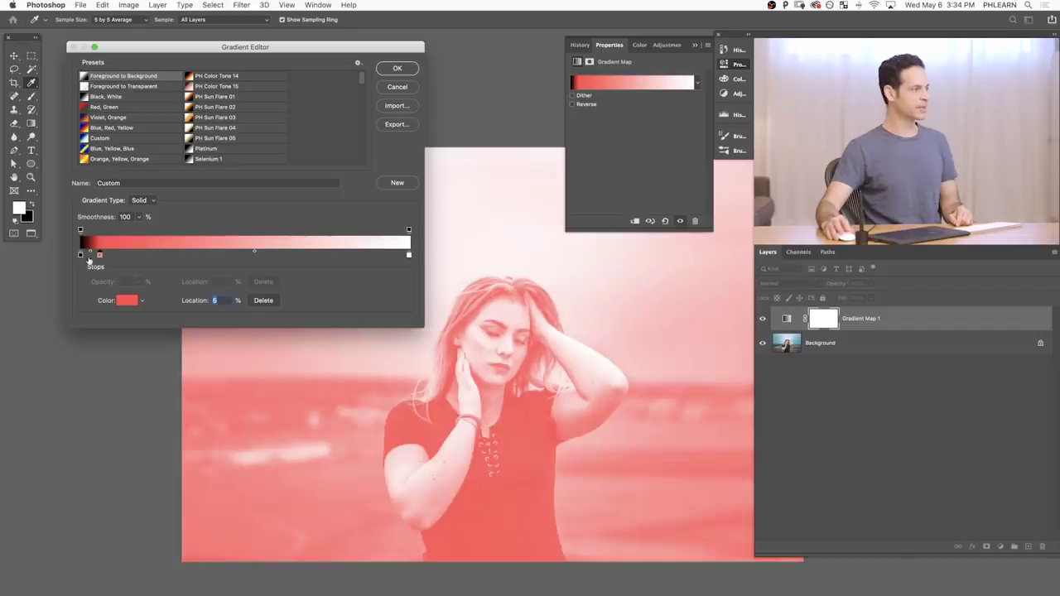
drag(102, 256, 193, 257)
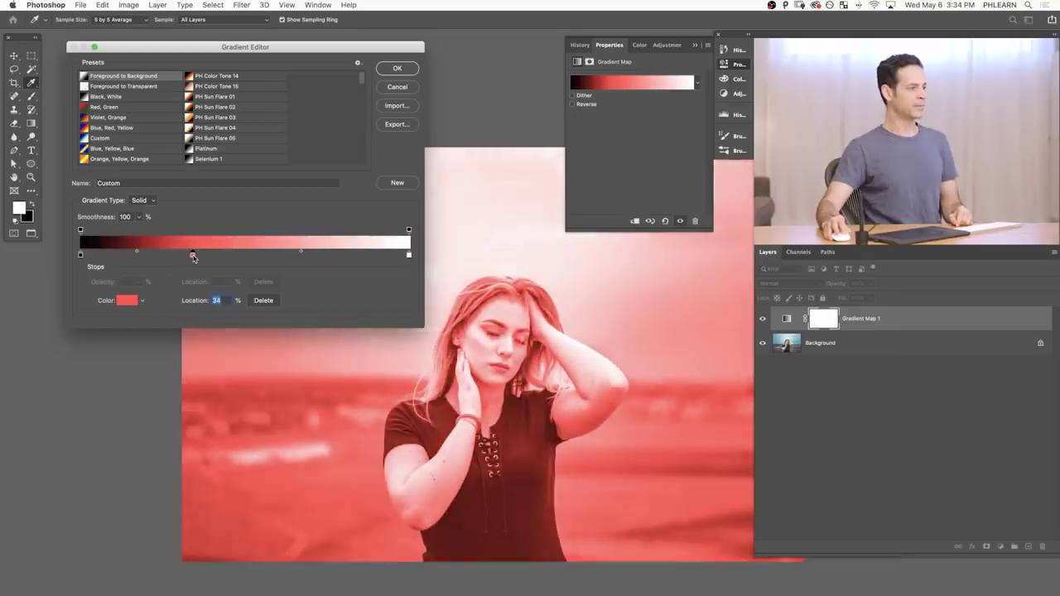
Add a light cyan stop (hue 184) at about 66% of the gradient.
click(312, 256)
click(127, 299)
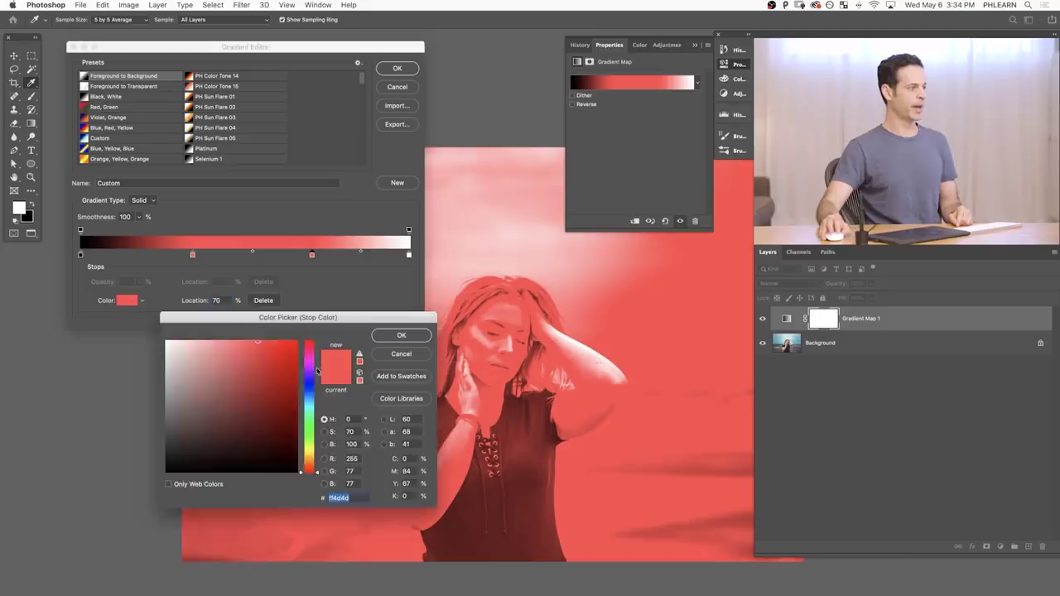
click(309, 405)
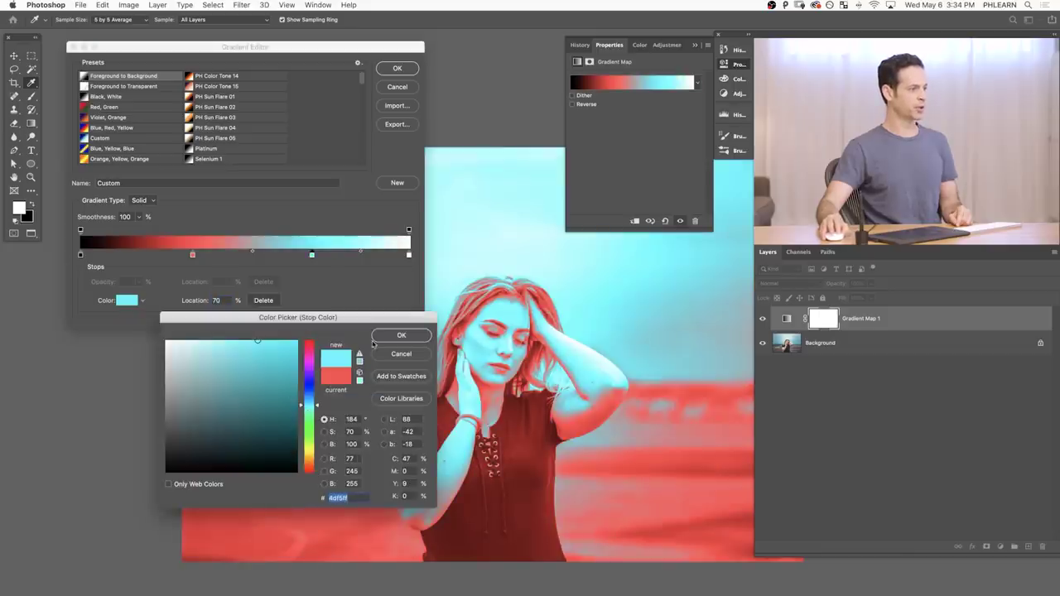
click(397, 336)
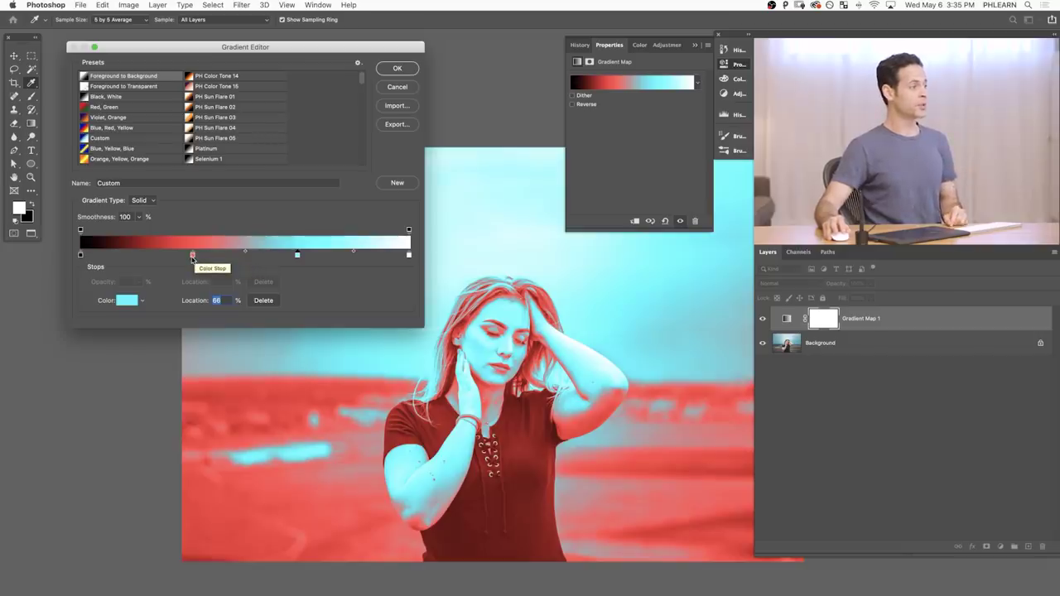
Recolour the red stop to a deep navy blue (hue 226) and move it to about 24%.
click(193, 256)
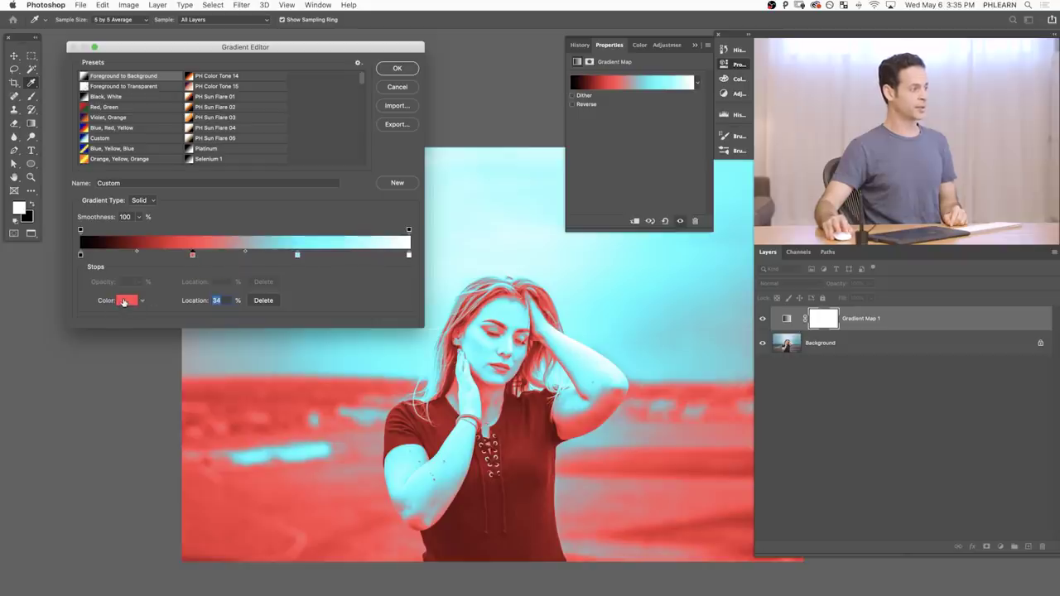
click(125, 300)
click(310, 391)
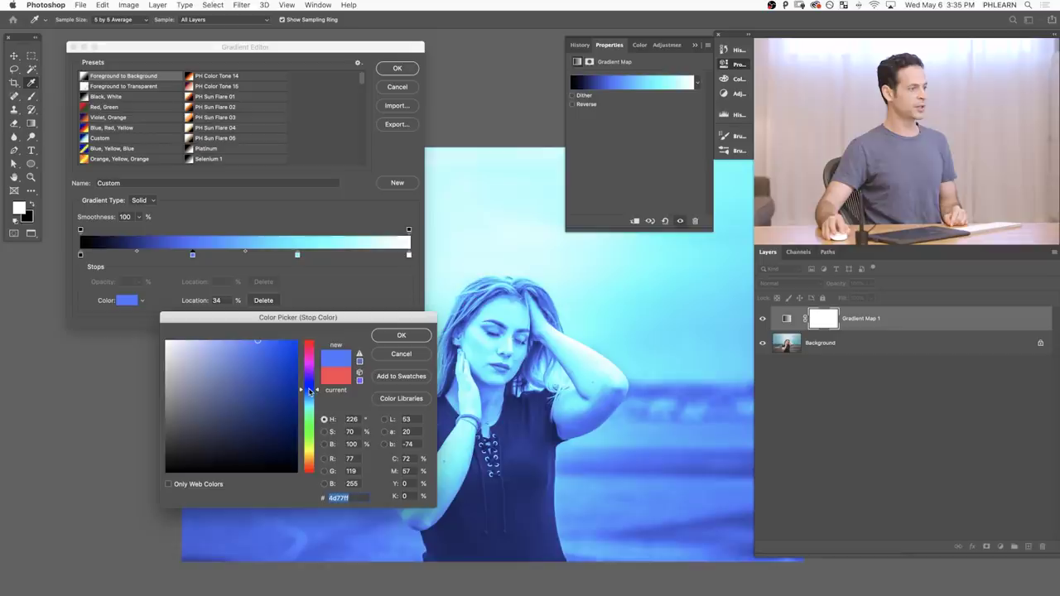
drag(254, 371, 255, 382)
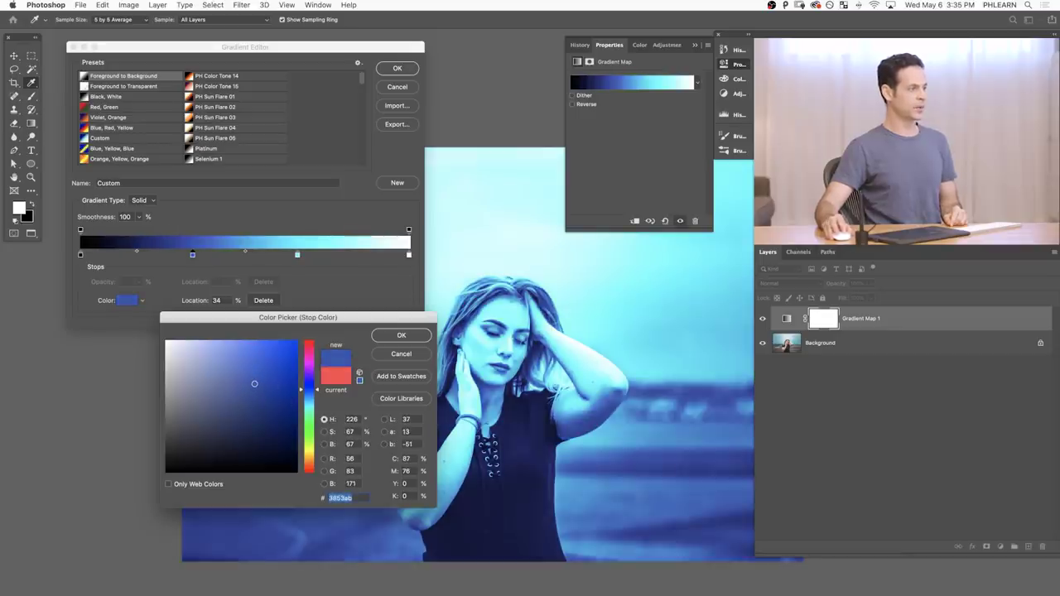
mouse_move(269, 389)
mouse_down()
mouse_move(298, 386)
mouse_move(164, 386)
mouse_move(178, 431)
mouse_move(199, 438)
mouse_move(236, 337)
mouse_move(240, 464)
mouse_move(241, 413)
mouse_up()
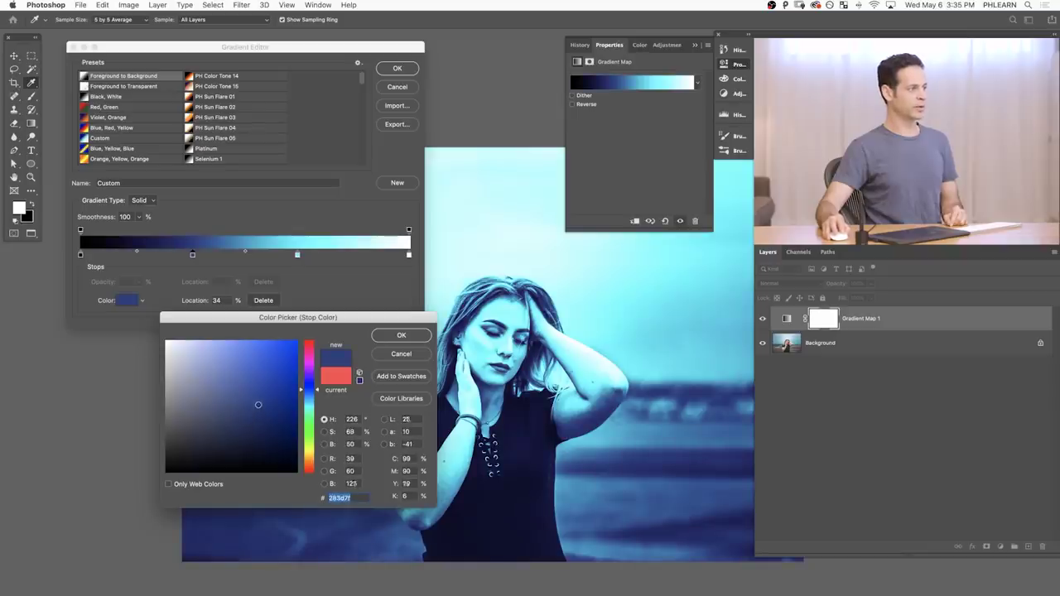
click(403, 335)
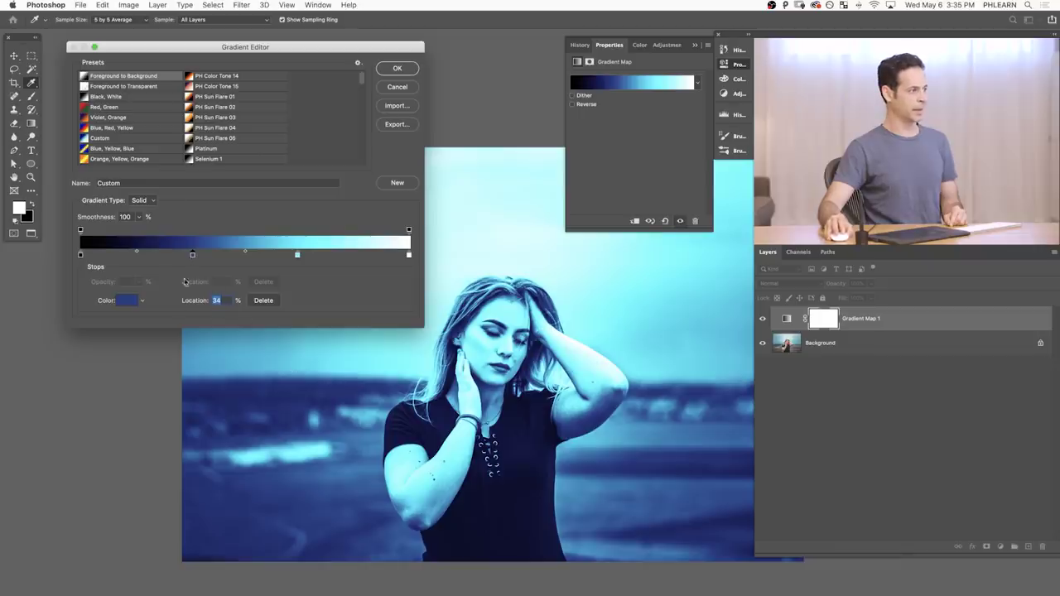
drag(186, 256, 161, 256)
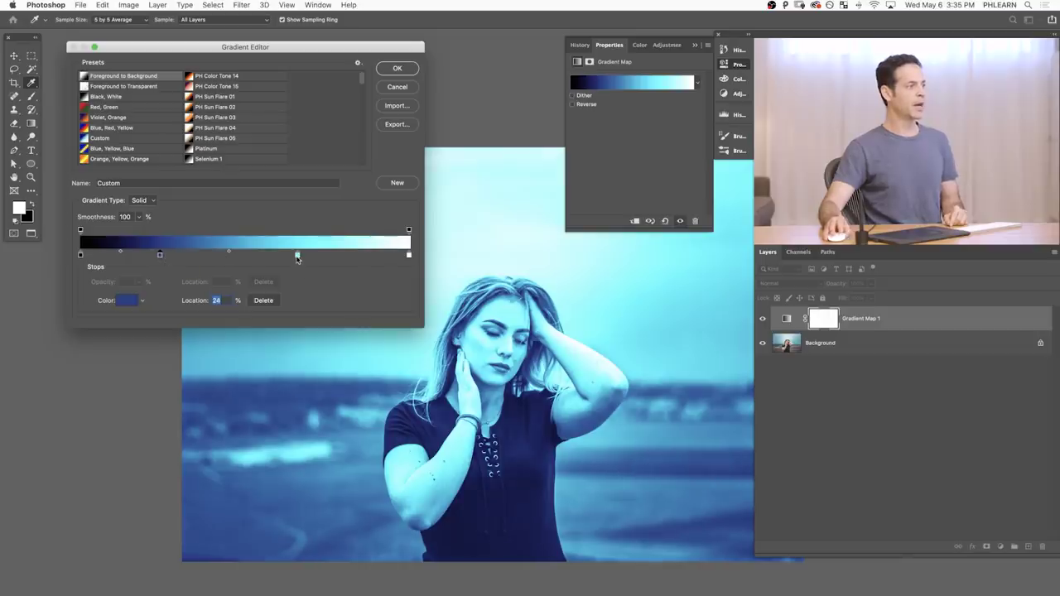
Change the 66% cyan stop to a paler, less saturated cyan.
click(128, 302)
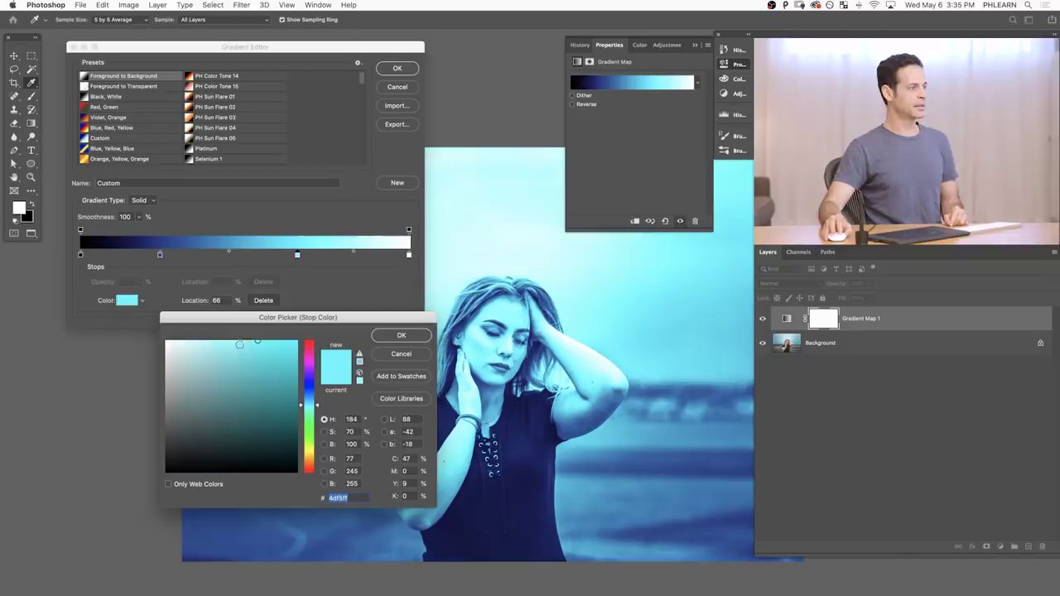
drag(246, 354, 222, 351)
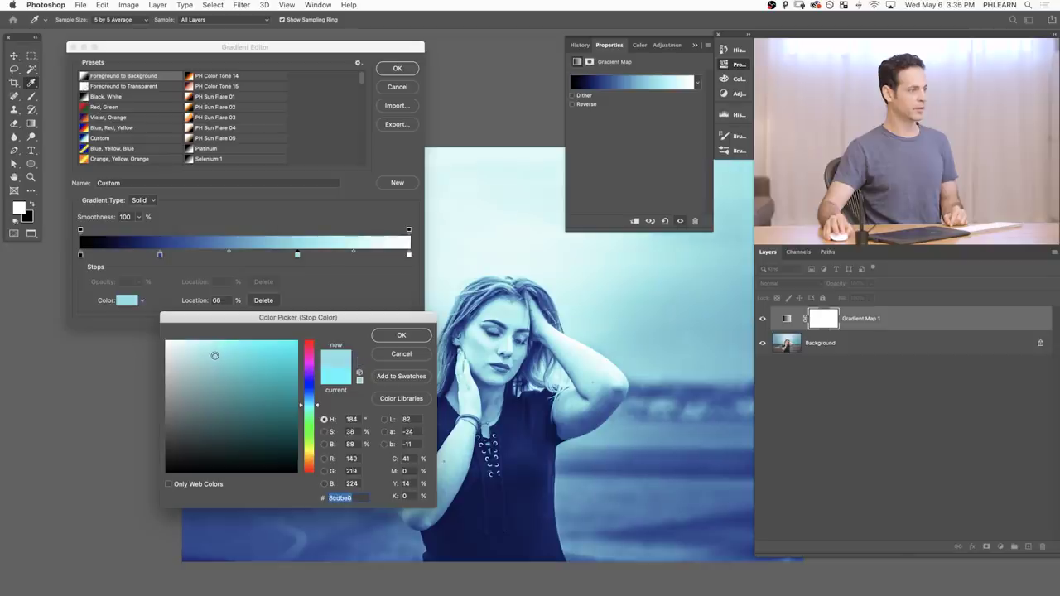
click(393, 336)
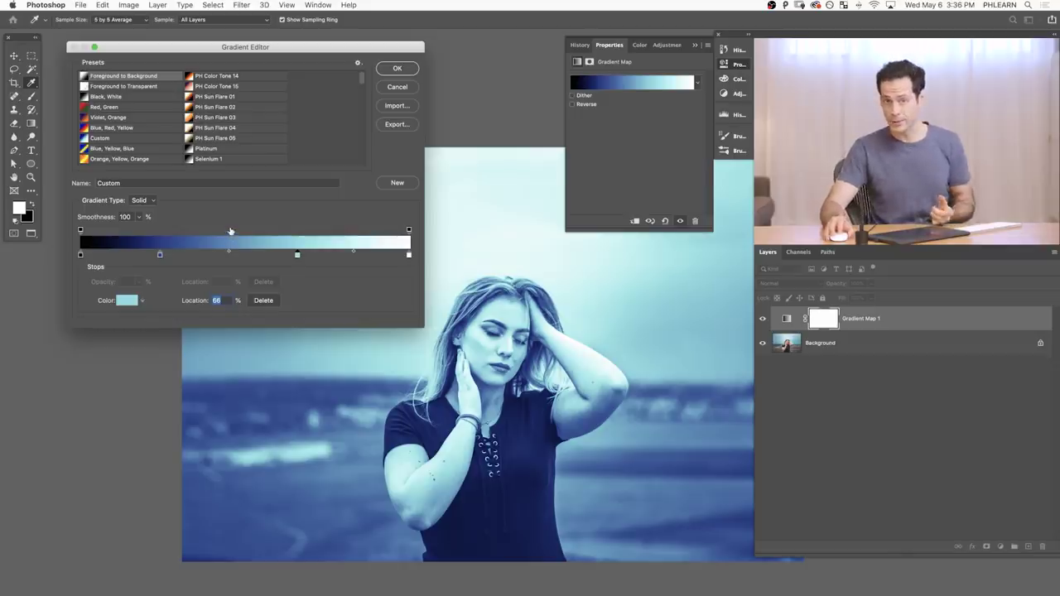
Name the gradient 'PHLEARN Gradeint Map Tutorial' and add it as a new preset.
click(177, 182)
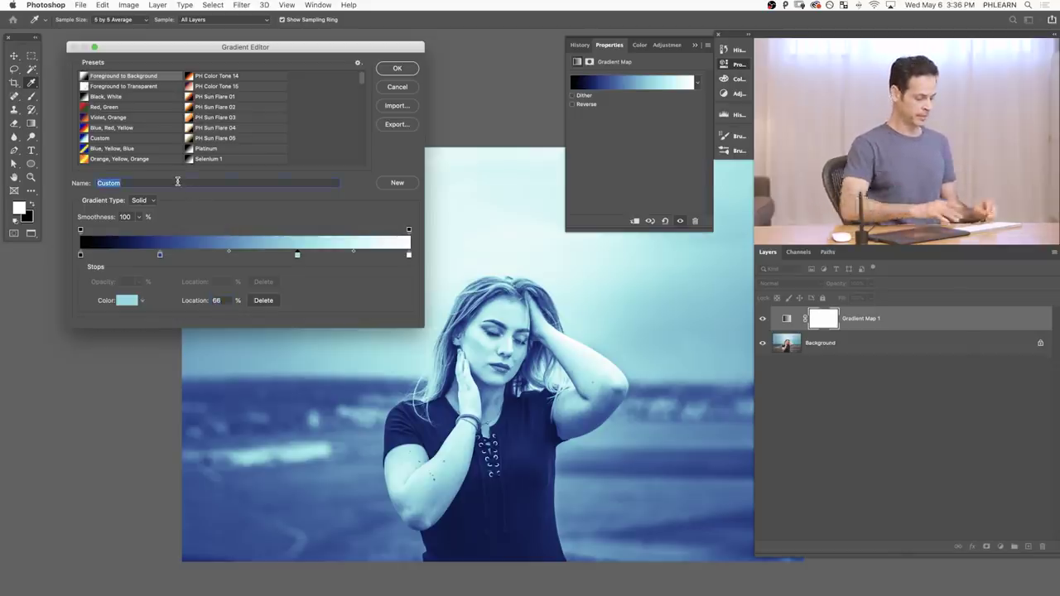
text(Aa)
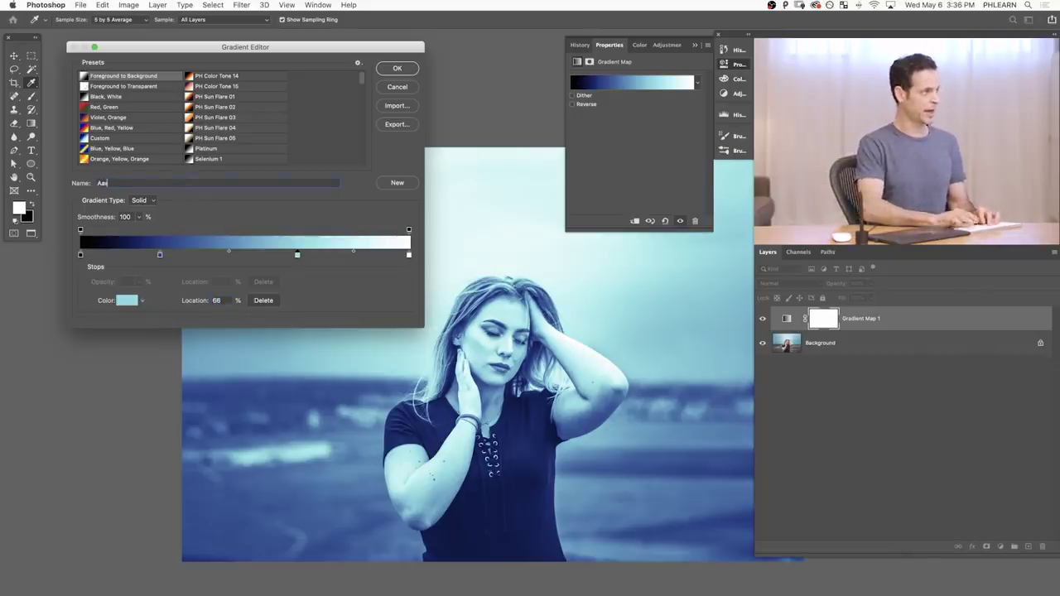
key(BackSpace)
key(BackSpace)
text(P)
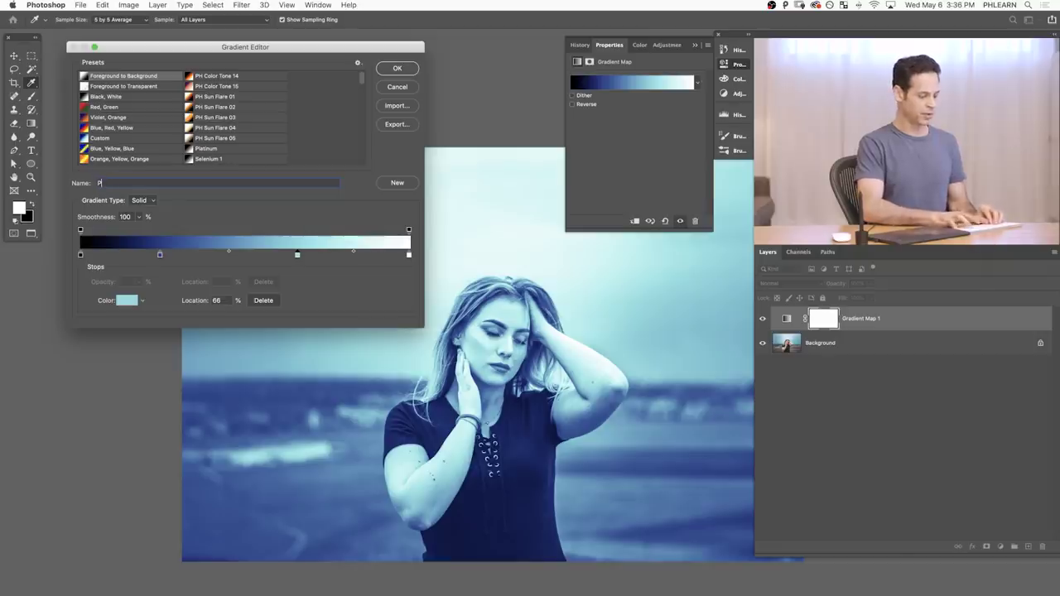
text(HLEARN G)
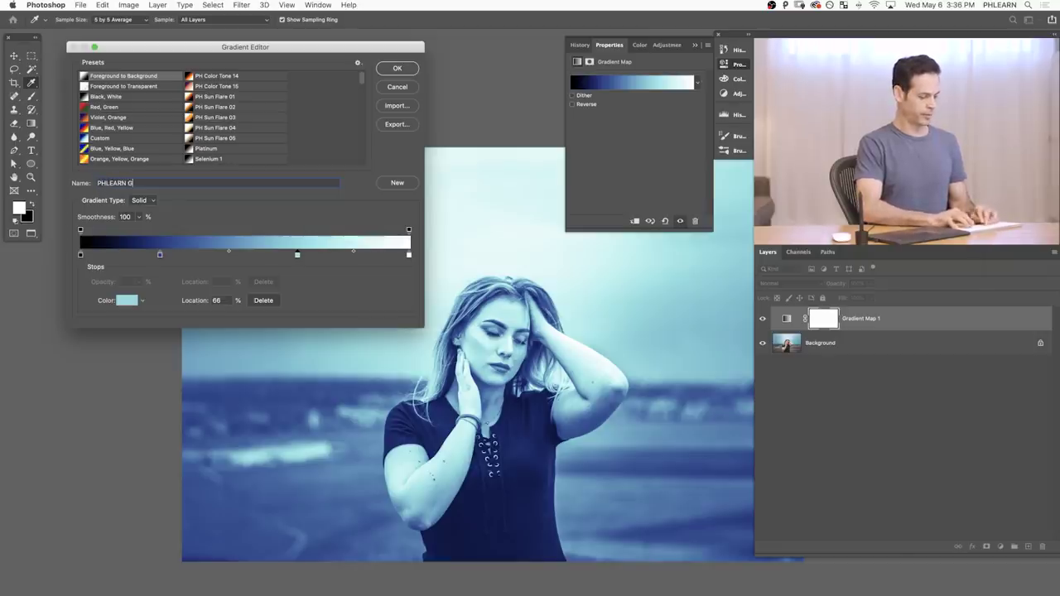
text(radeint M)
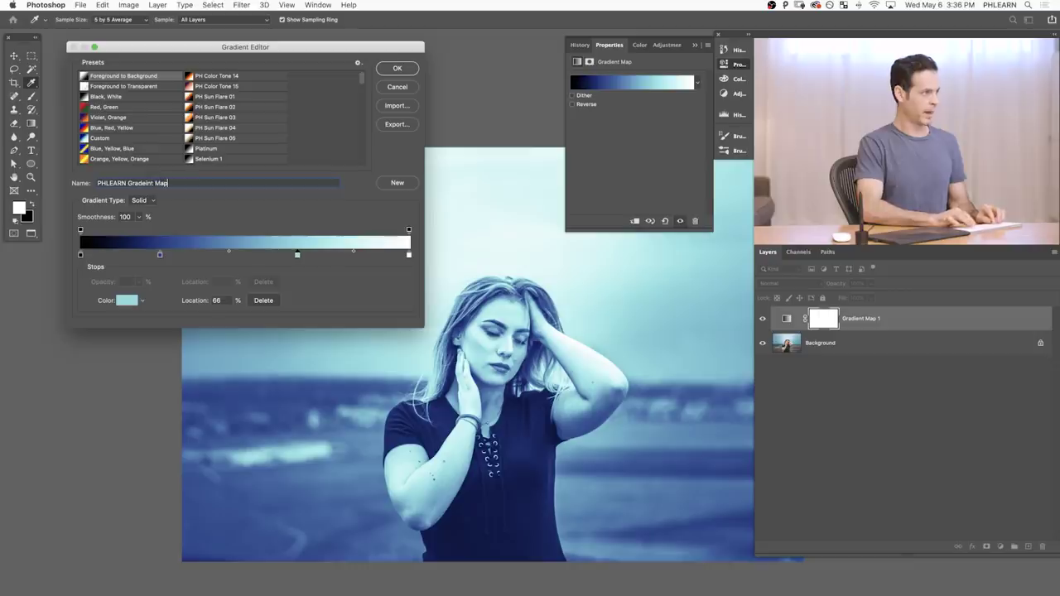
text(ap Tutorial)
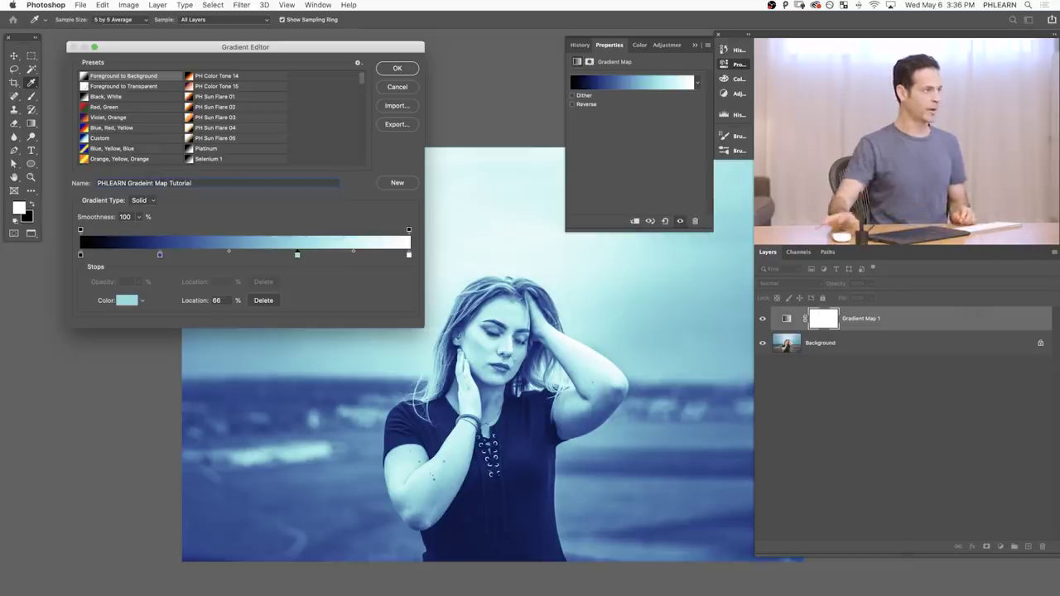
click(397, 182)
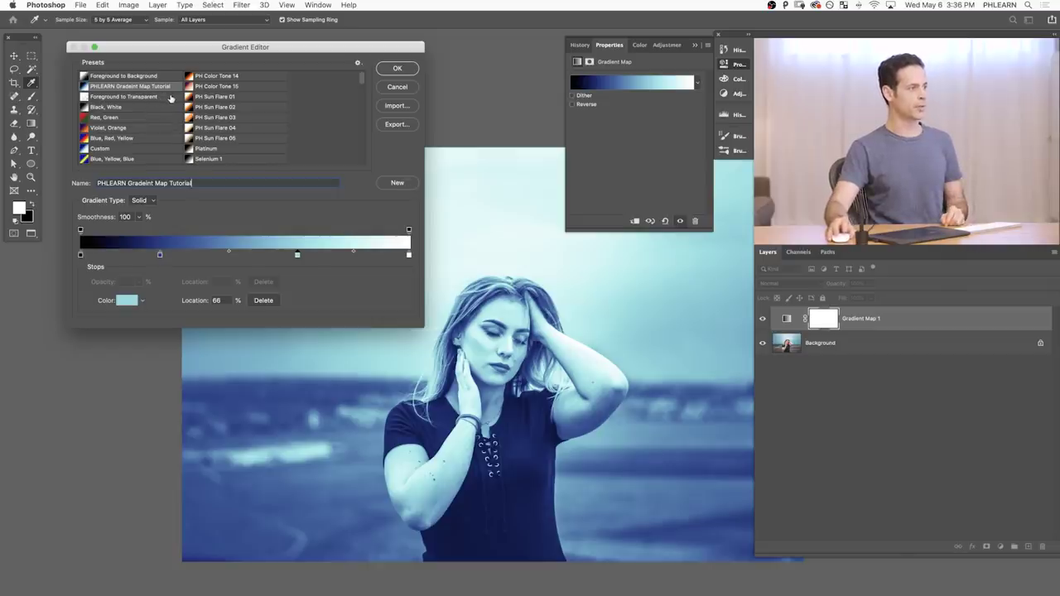
Apply the blue gradient, toggle Gradient Map 1 to compare, and add a Gradient Map 2 layer.
click(398, 70)
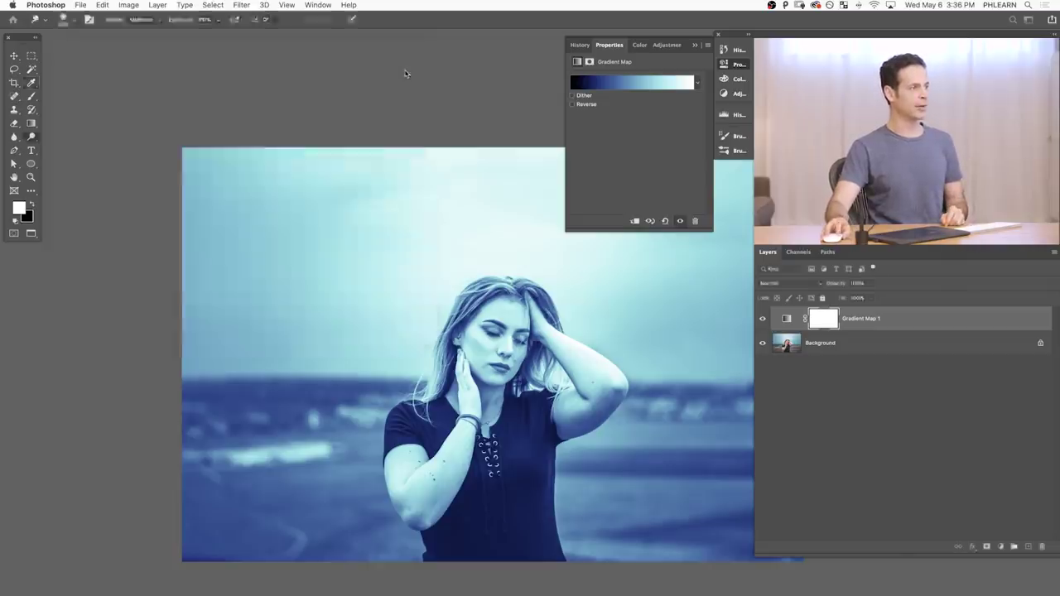
click(764, 320)
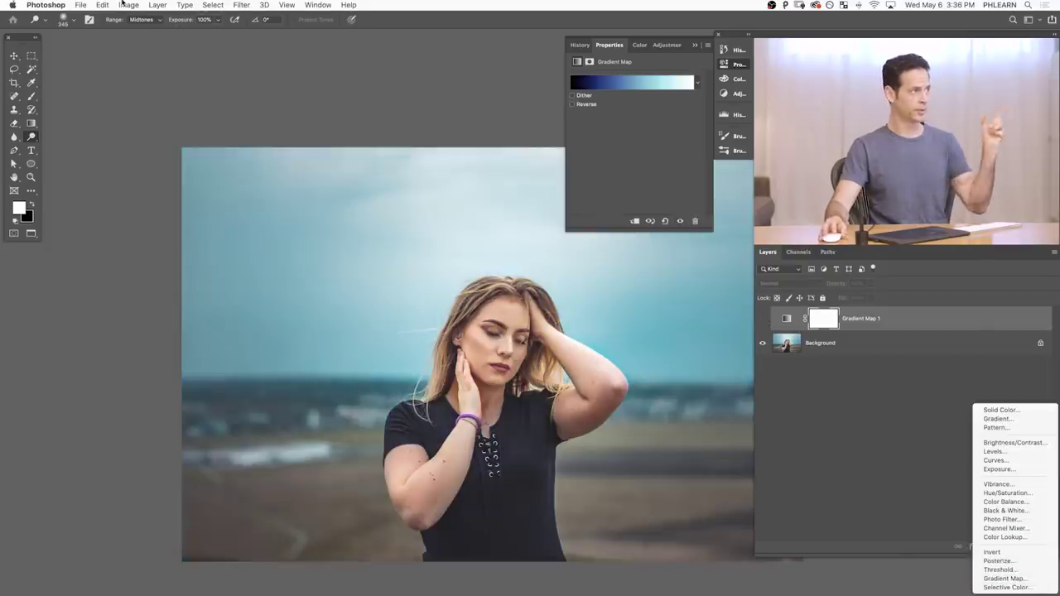
click(1000, 579)
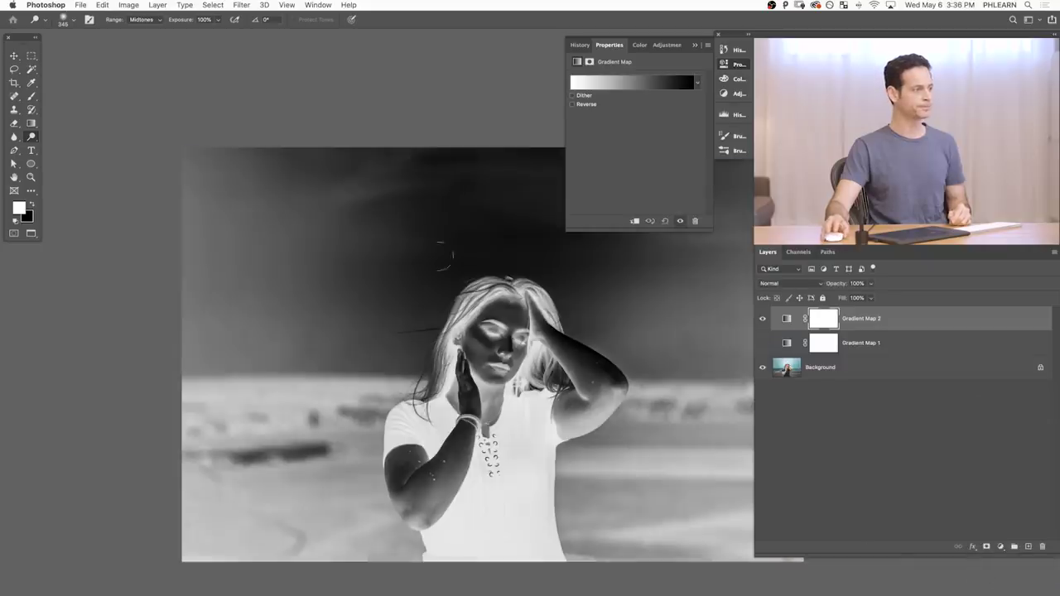
Import the PHLEARN Gradient Maps .grd file into the Gradient Editor's presets.
click(631, 82)
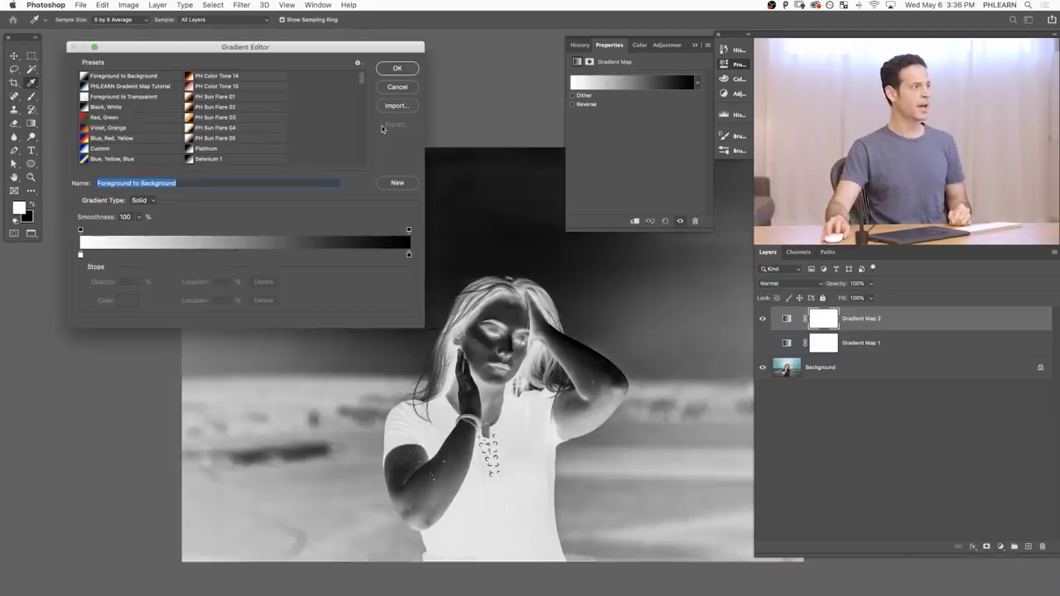
click(394, 106)
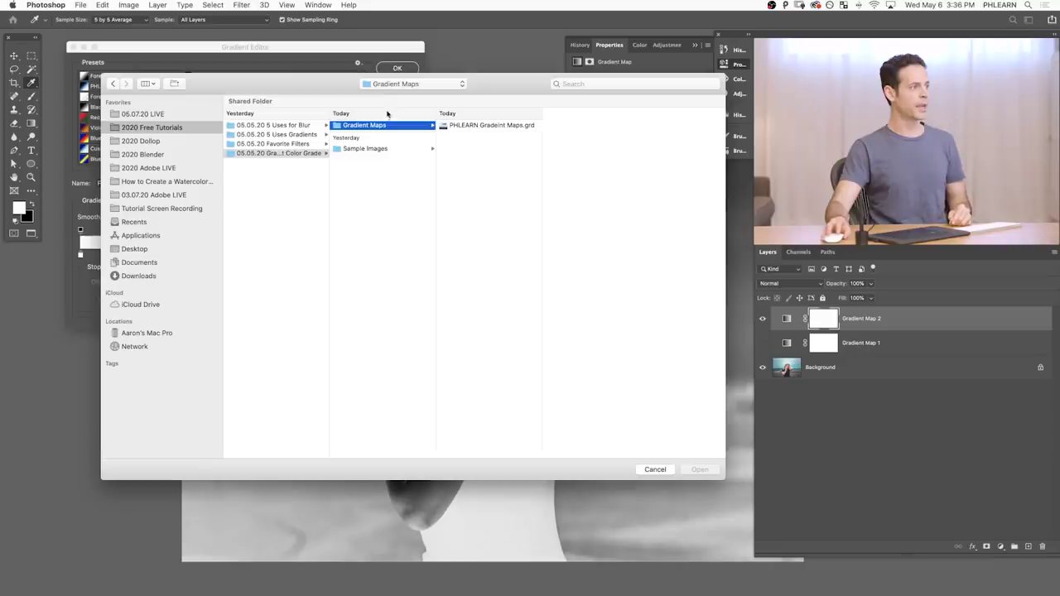
drag(486, 88, 464, 94)
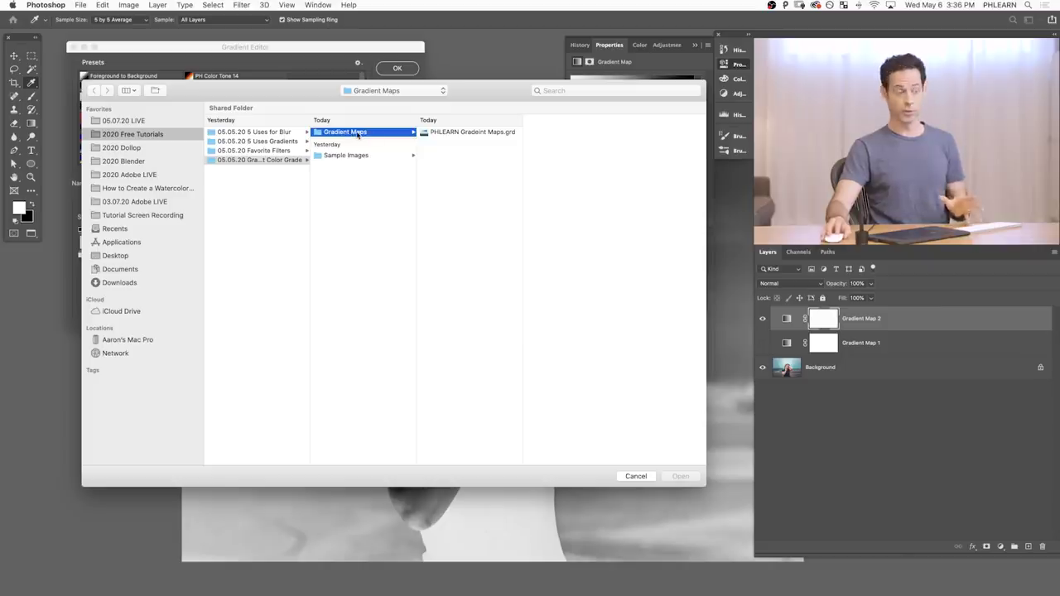
click(468, 132)
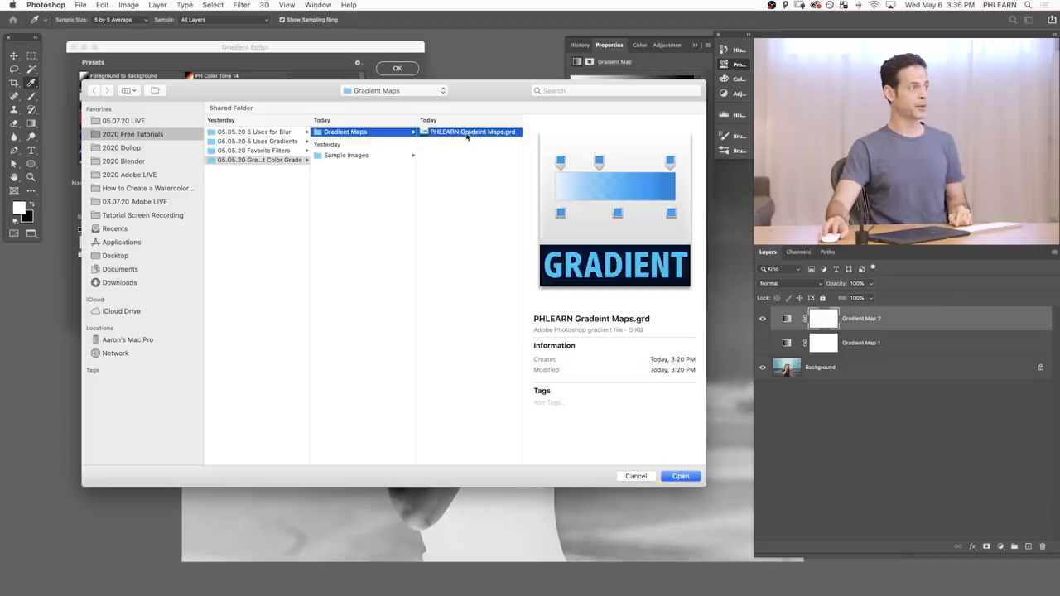
click(680, 477)
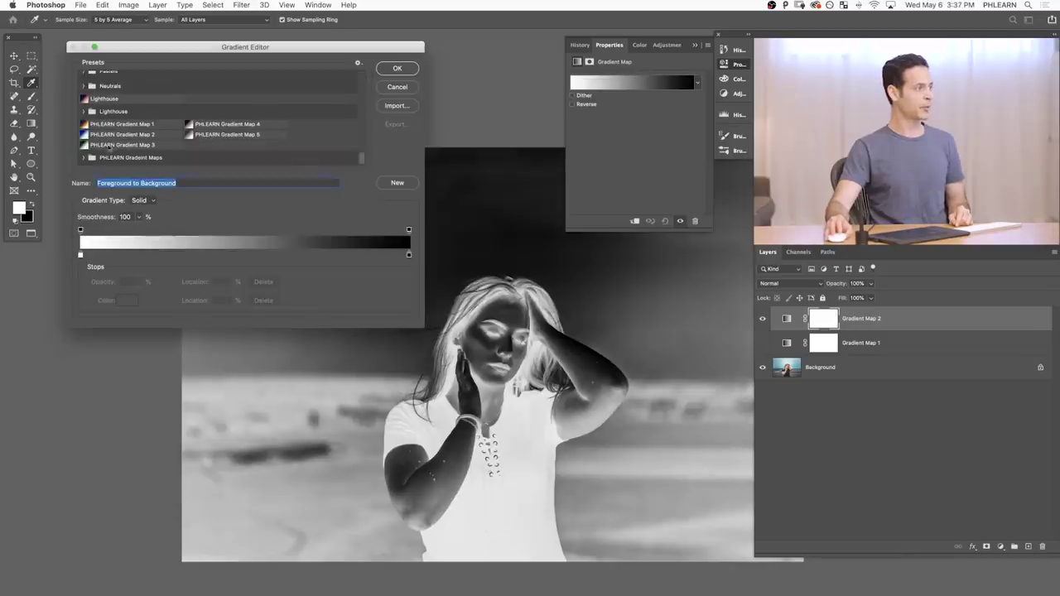
Preview PHLEARN Gradient Maps 1–4, then apply the blue PHLEARN Gradient Map 2.
click(85, 158)
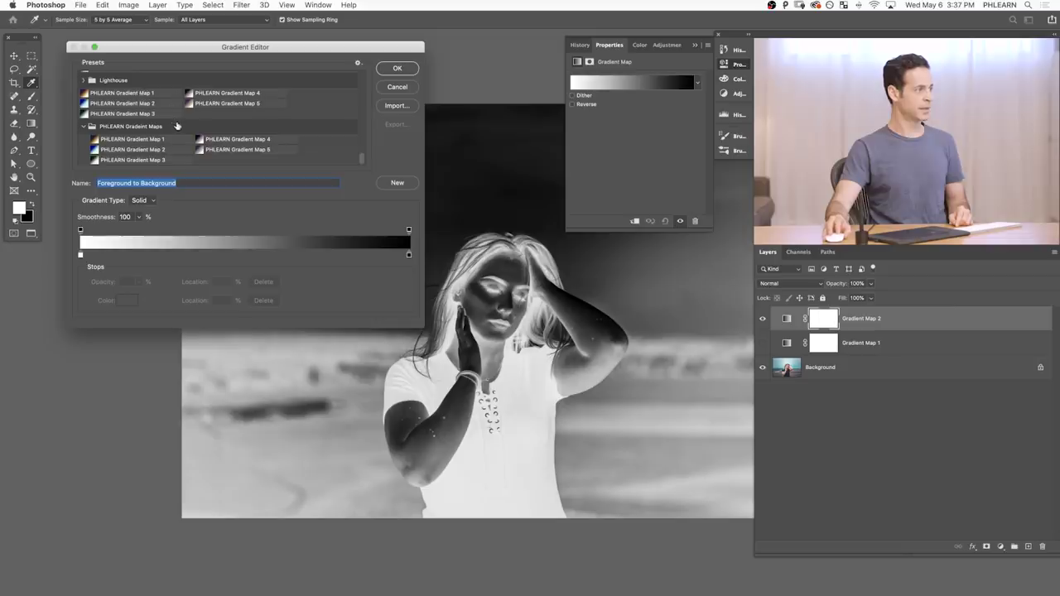
click(164, 140)
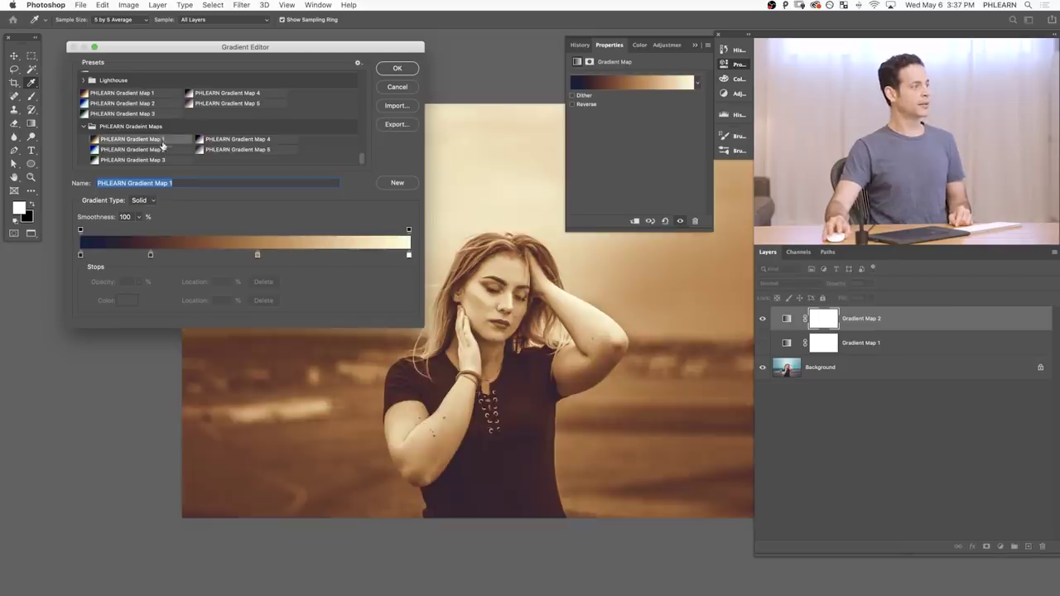
click(160, 149)
click(157, 160)
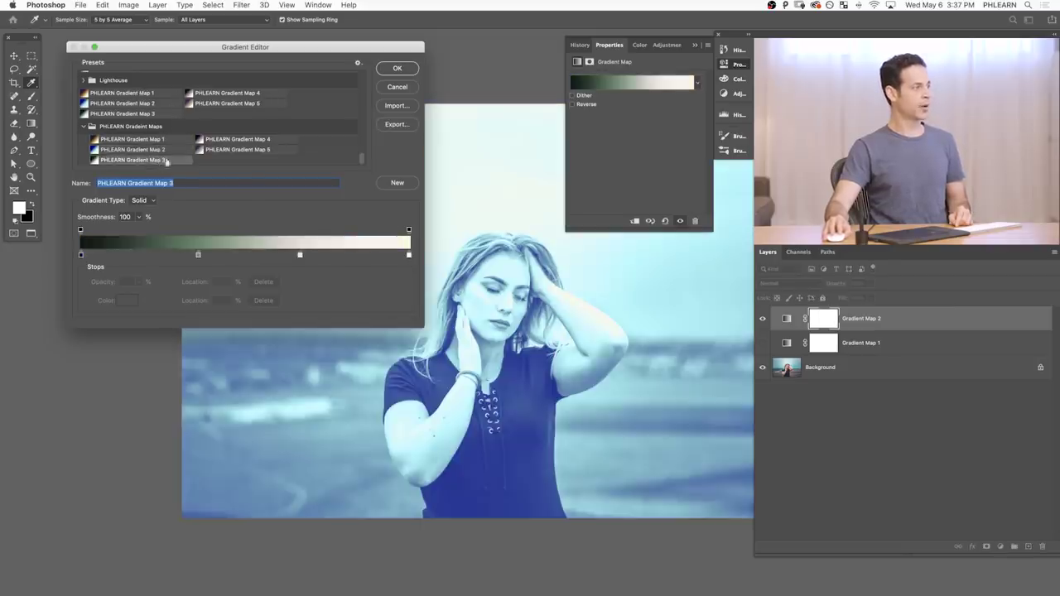
click(116, 150)
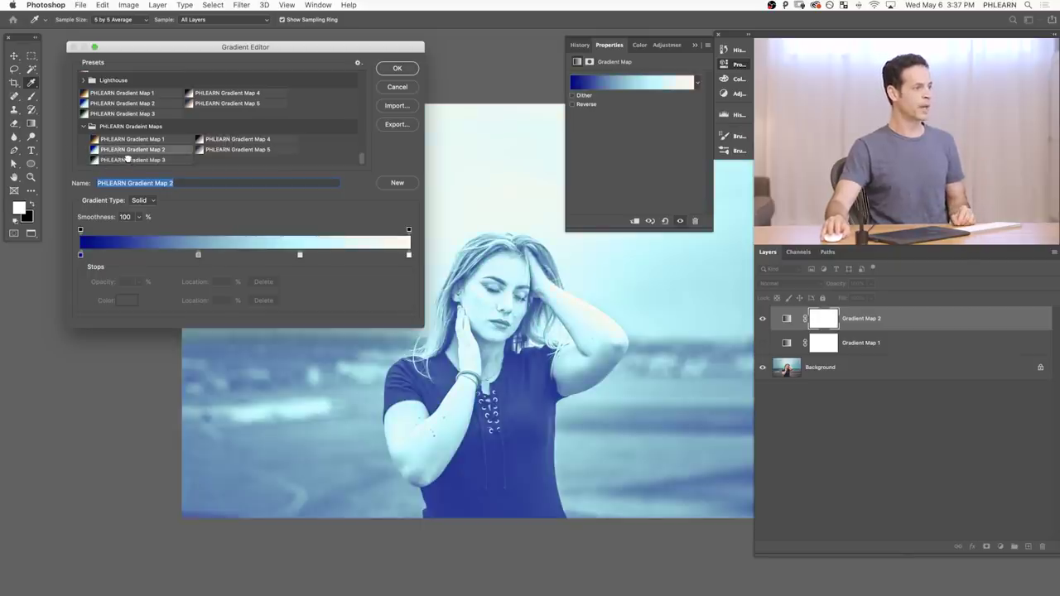
click(128, 159)
click(226, 140)
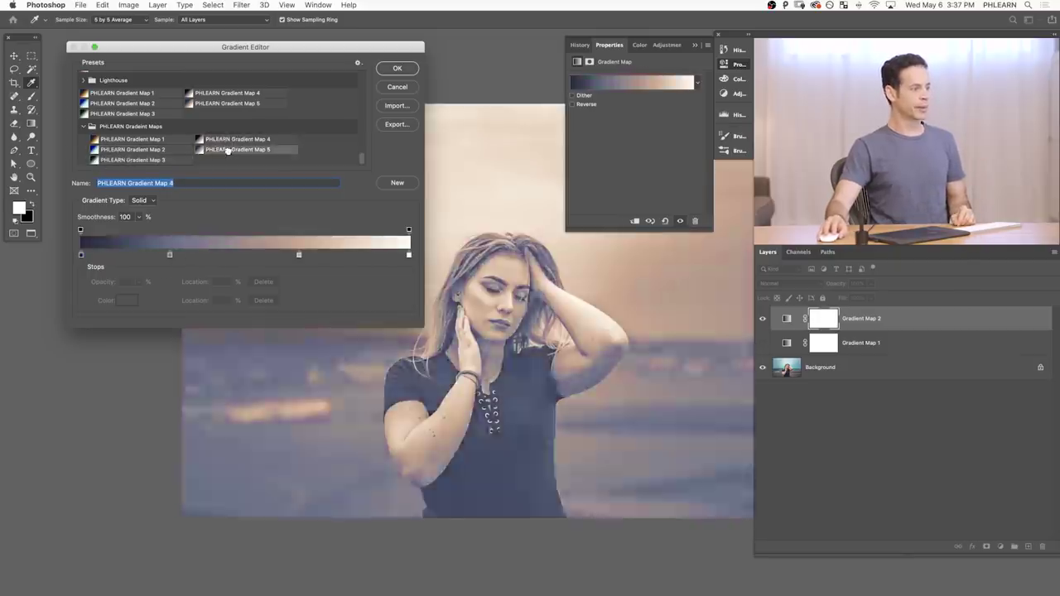
click(123, 140)
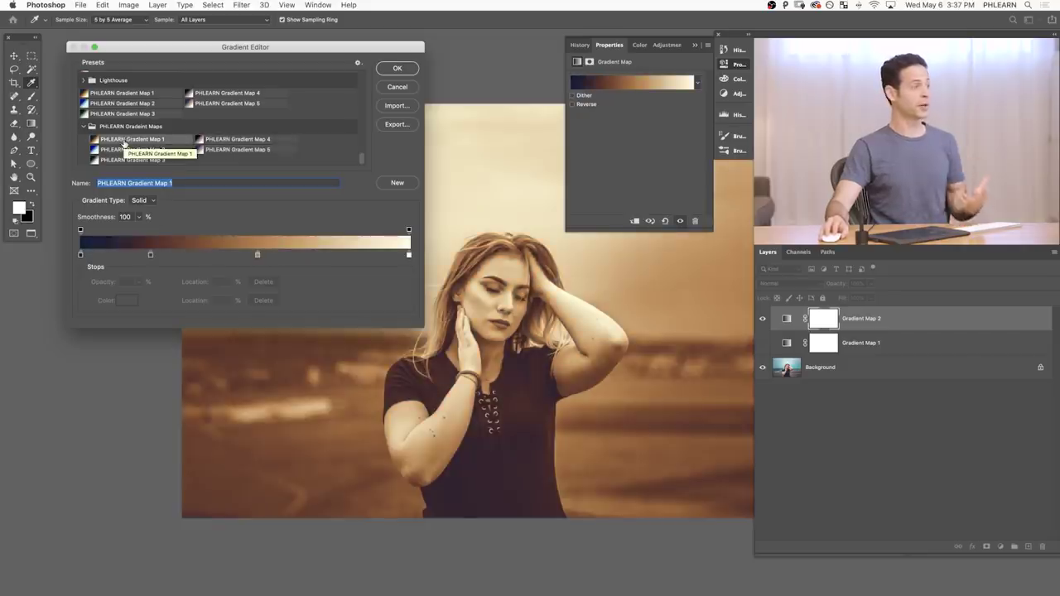
click(242, 140)
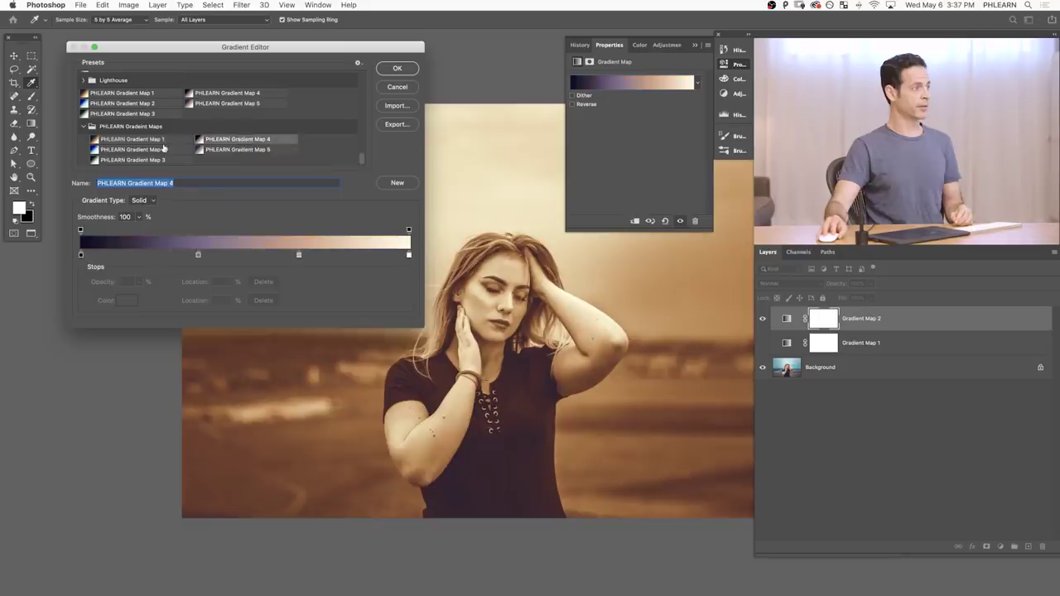
click(155, 150)
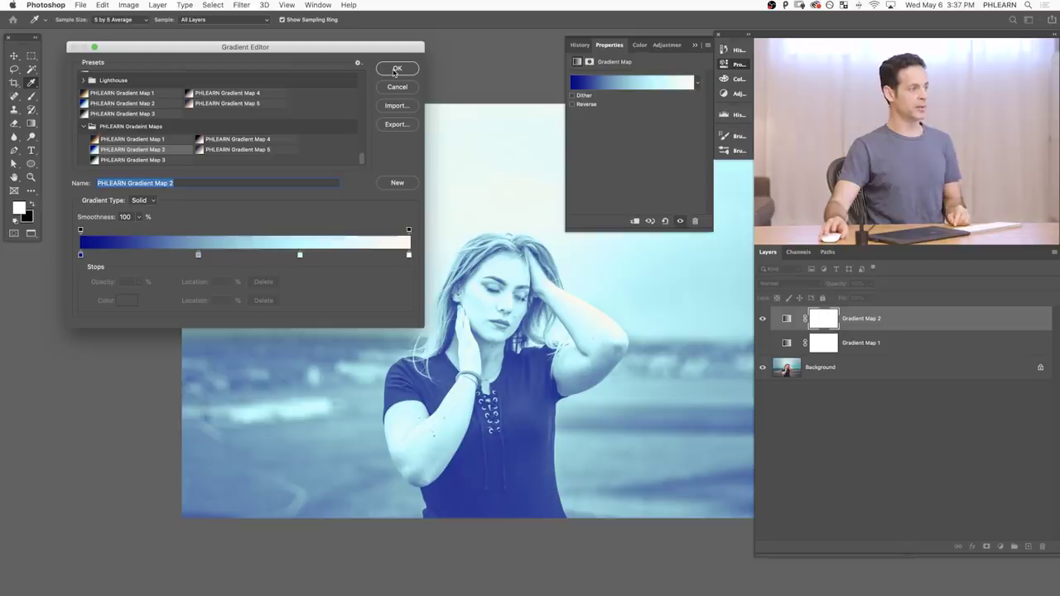
click(394, 73)
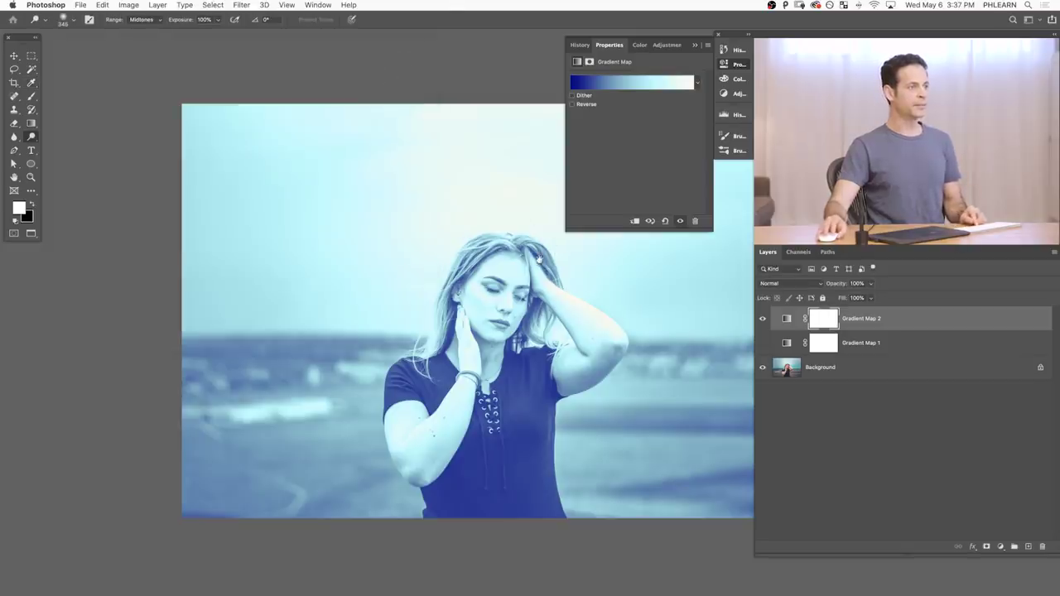
Collapse the Properties panel and shift the photo view up and left.
scroll(538, 166, right, 3)
click(729, 64)
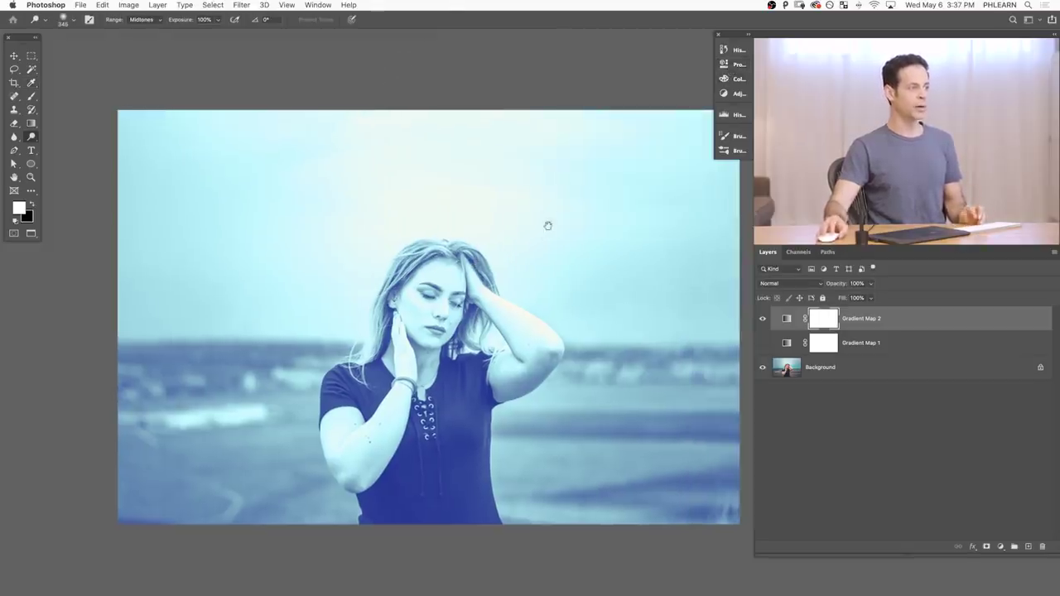
drag(547, 227, 530, 231)
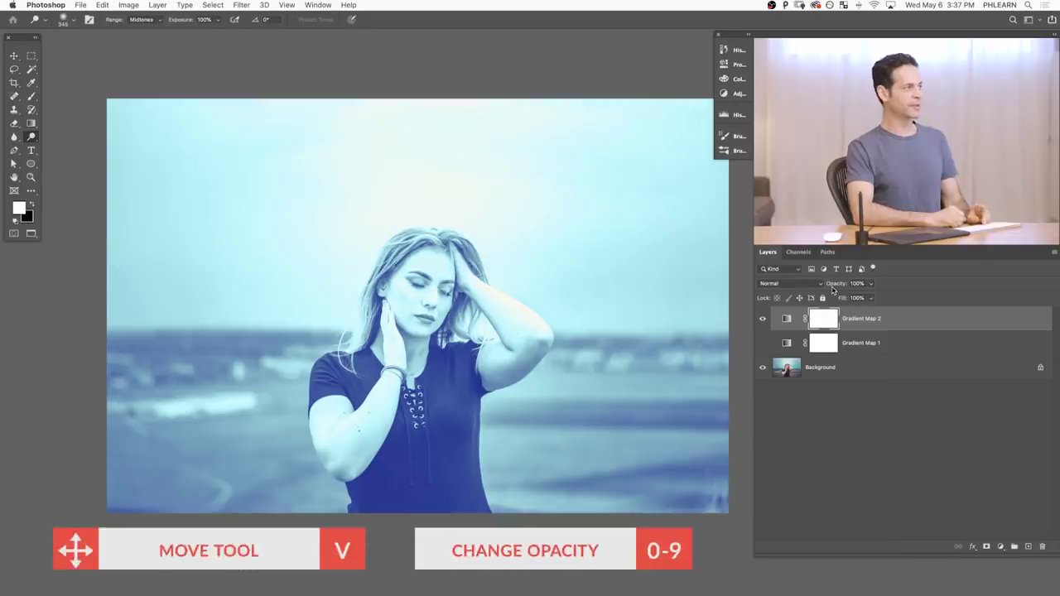
Try several opacities on Gradient Map 2 with the Move tool, settling at 20%.
key(v)
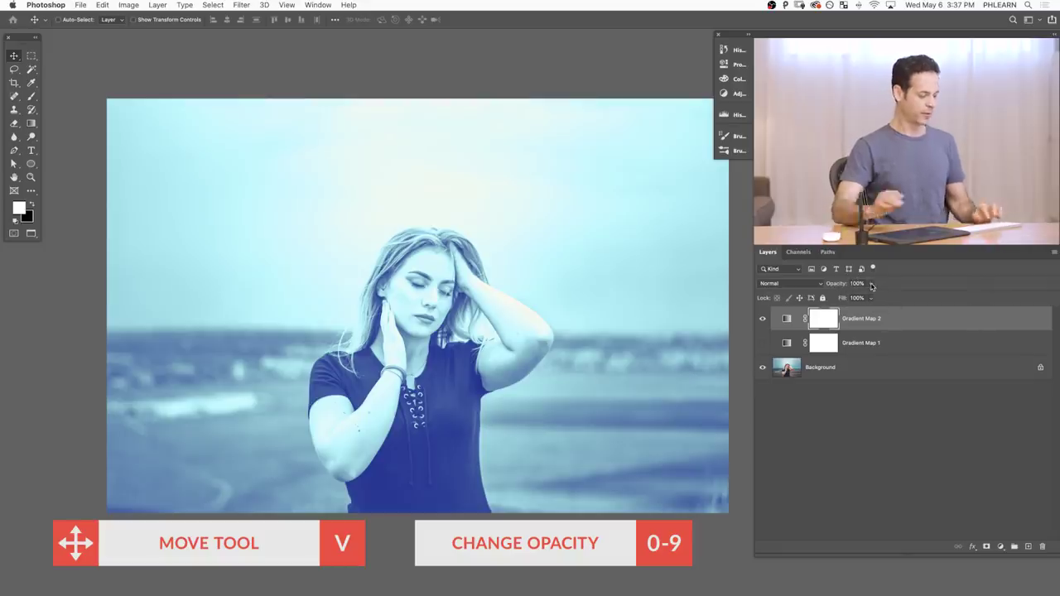
key(3)
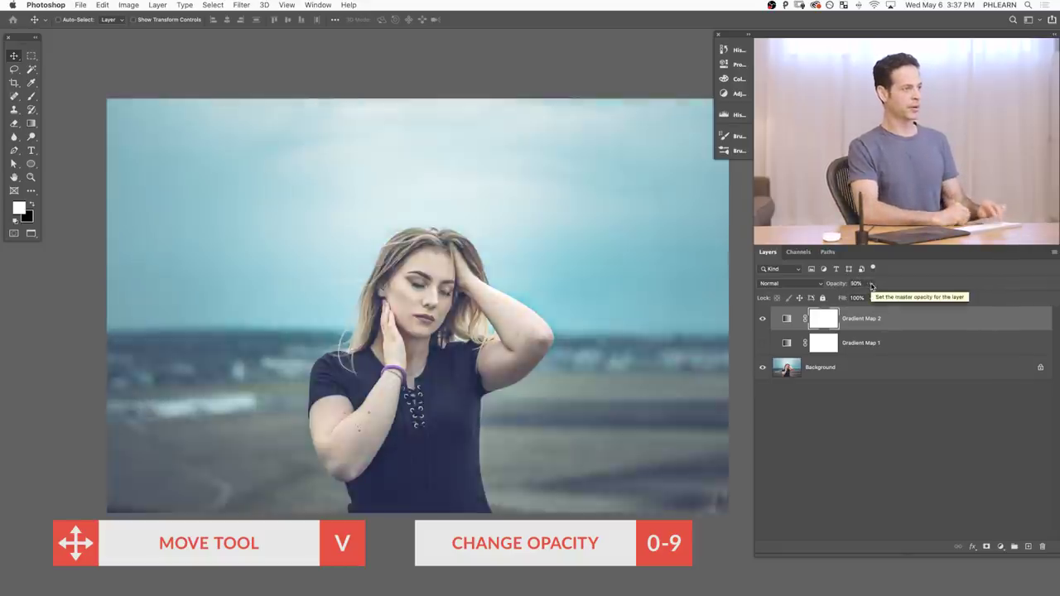
key(5)
key(8)
key(0)
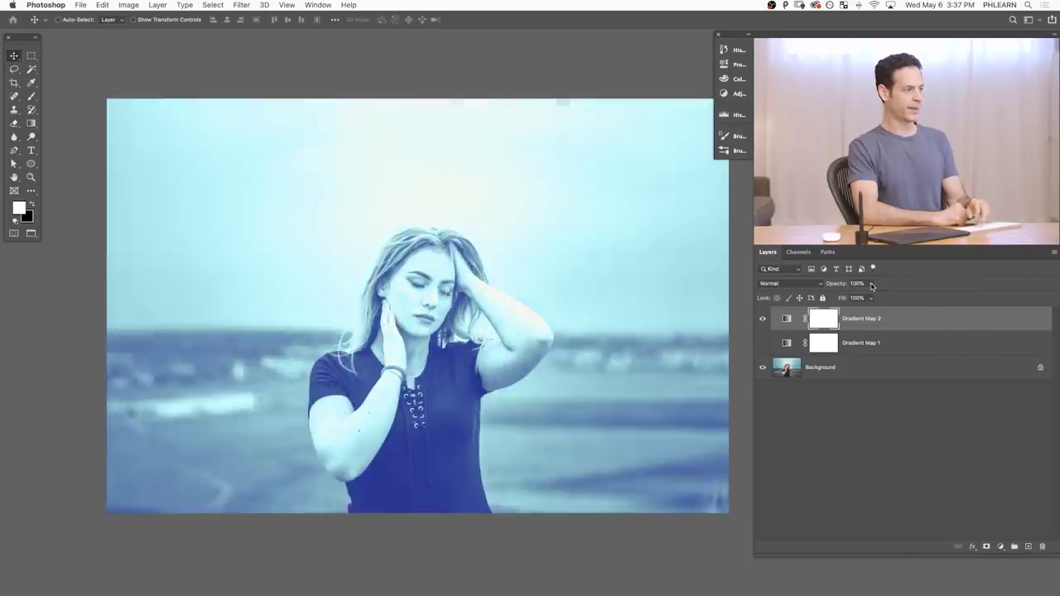
key(0)
key(0)
key(0)
key(4)
key(2)
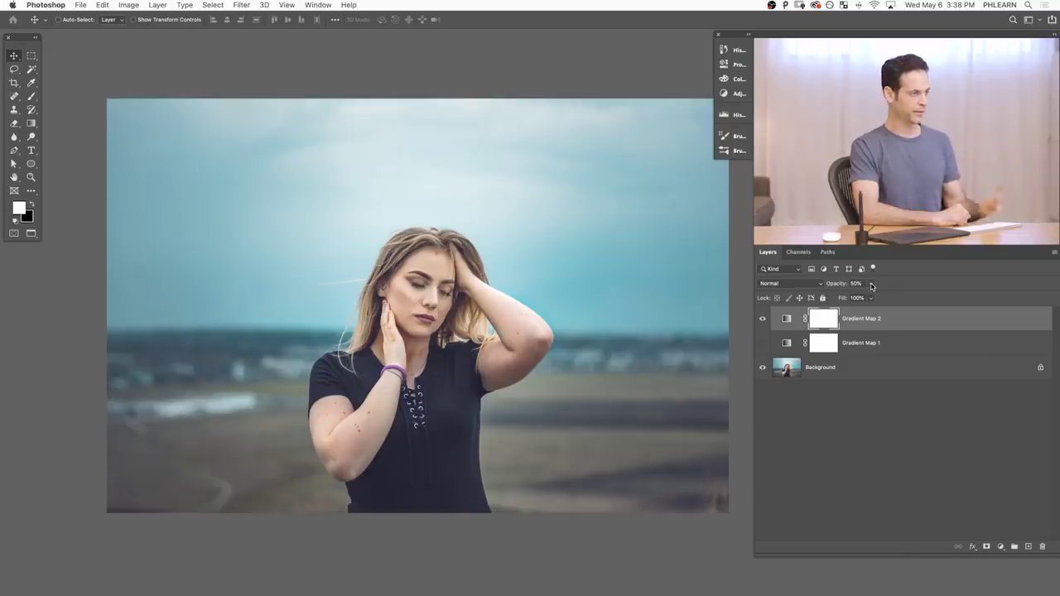
key(8)
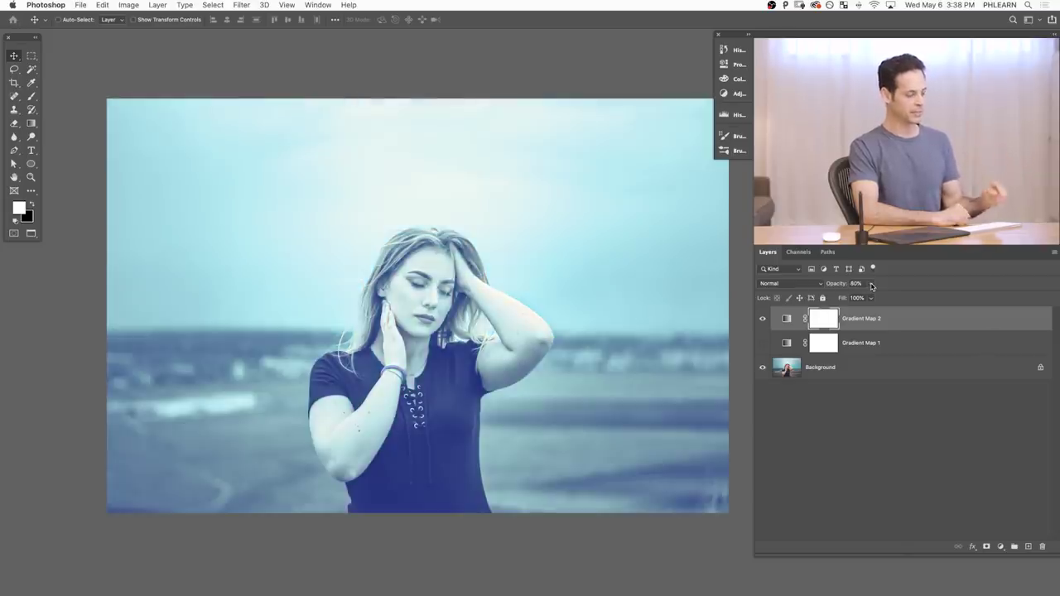
key(3)
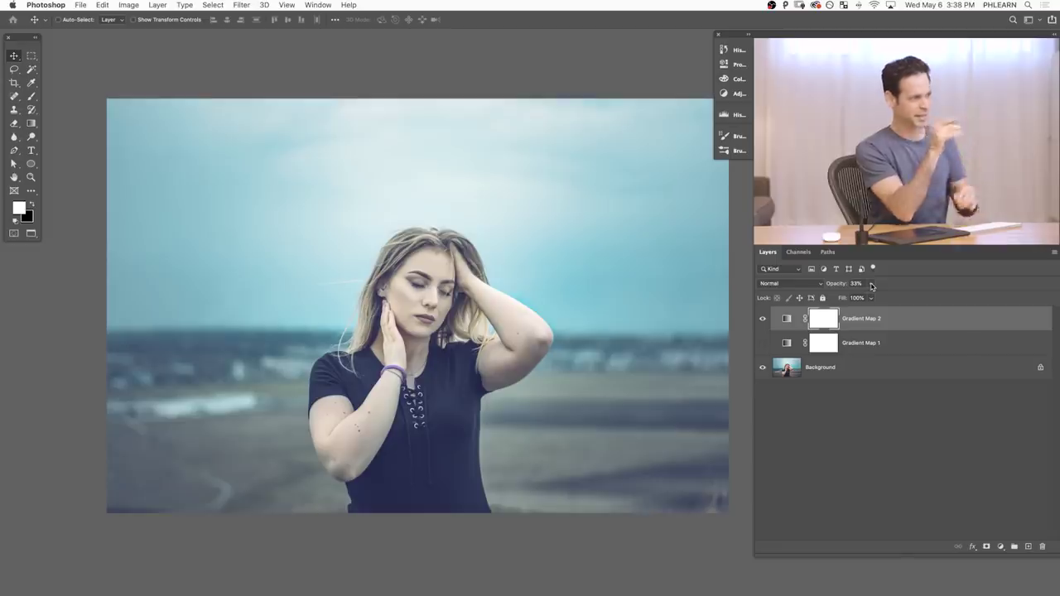
key(2)
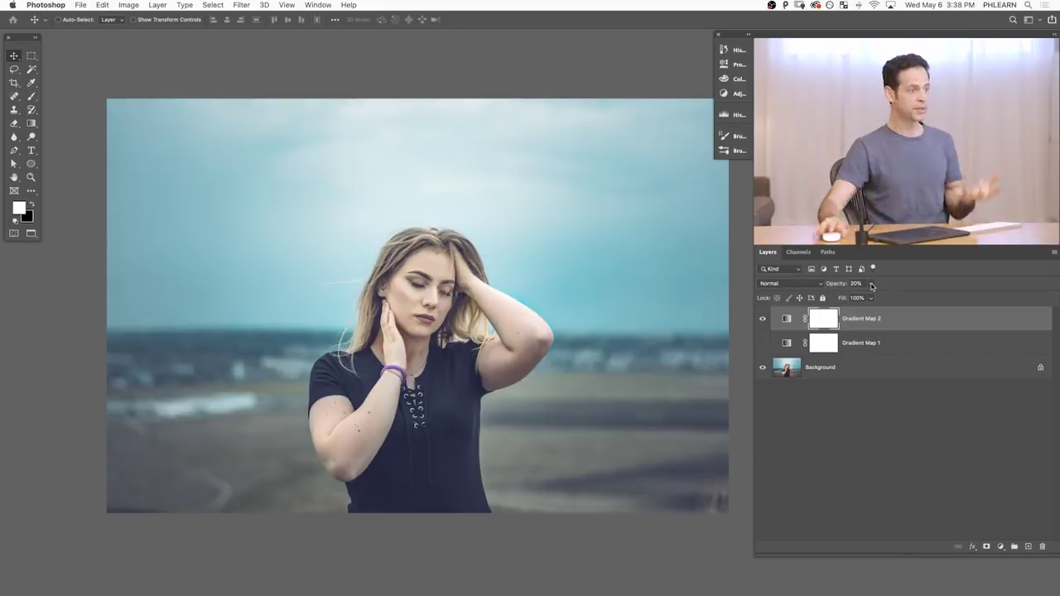
click(762, 320)
Compare with Gradient Map 2 on and off, leave it hidden, and select the visible Gradient Map 1.
click(762, 320)
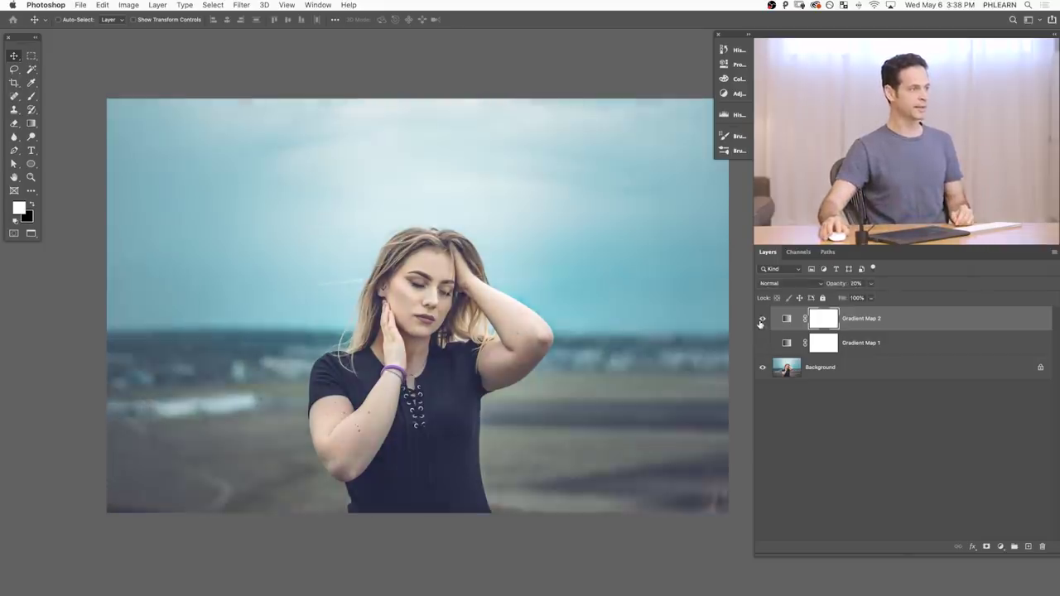
click(762, 320)
click(762, 319)
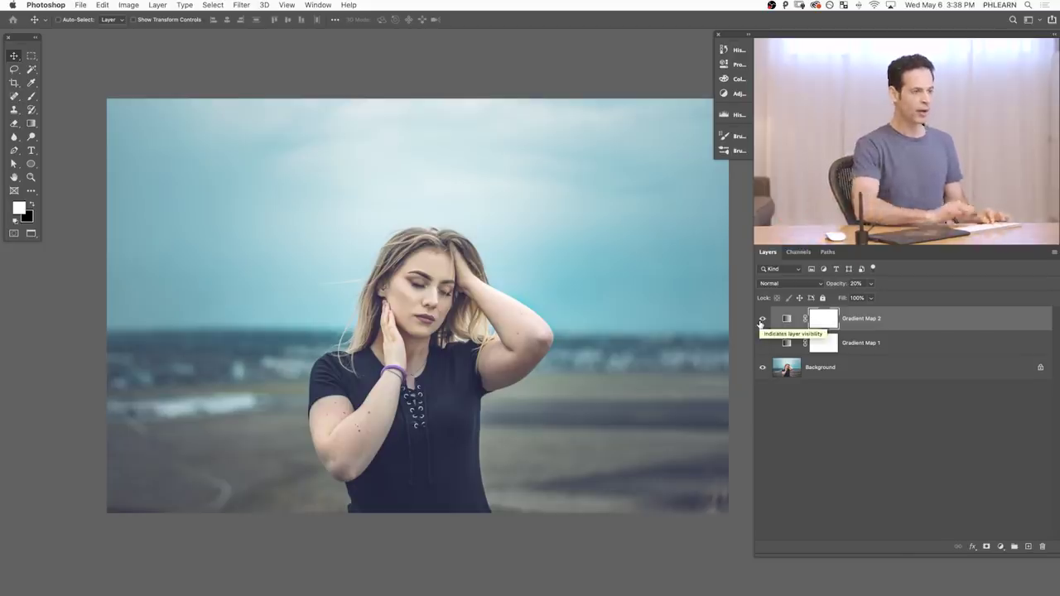
drag(761, 319, 761, 344)
click(762, 343)
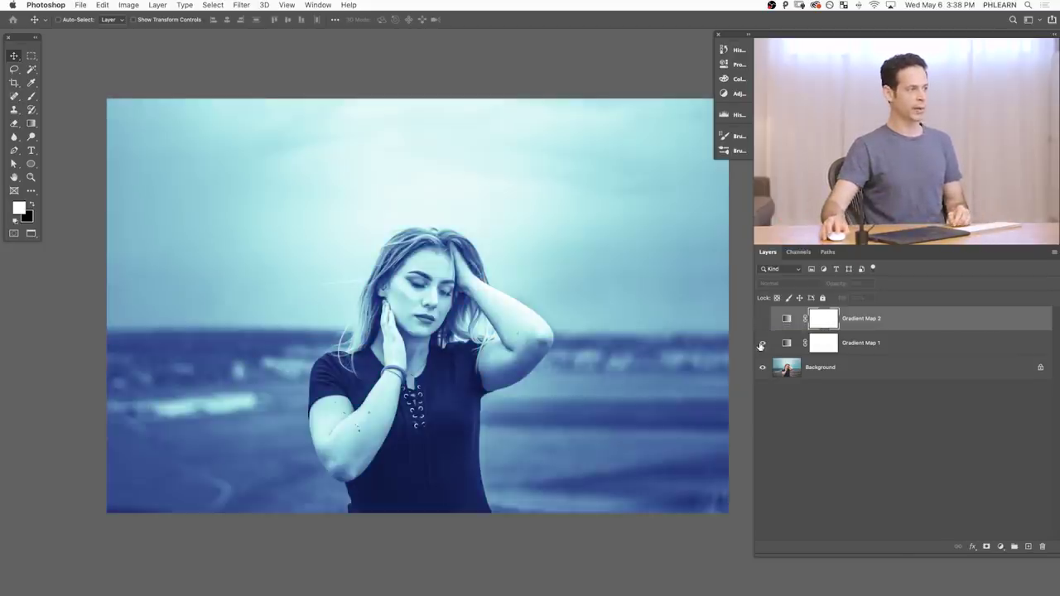
click(896, 342)
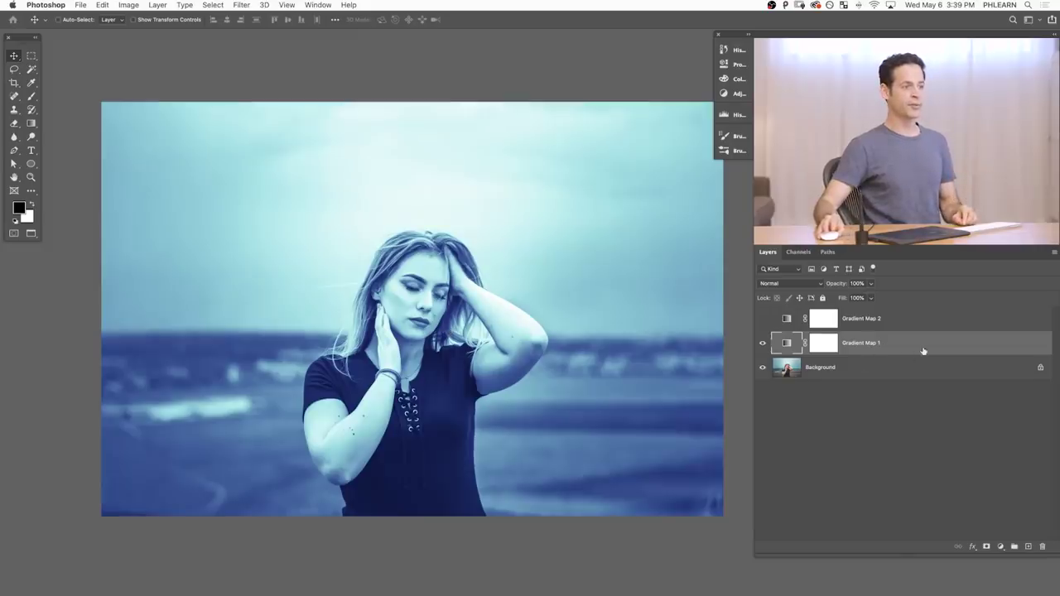
Open Gradient Map 1's blending options and test the This Layer gray Blend If sliders.
double_click(939, 347)
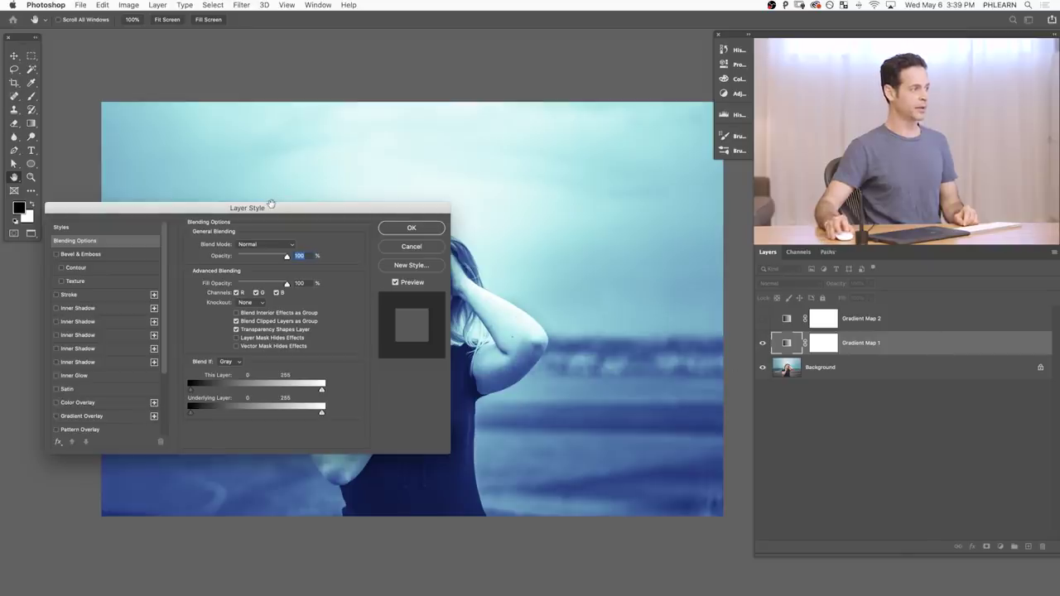
scroll(456, 309, left, 5)
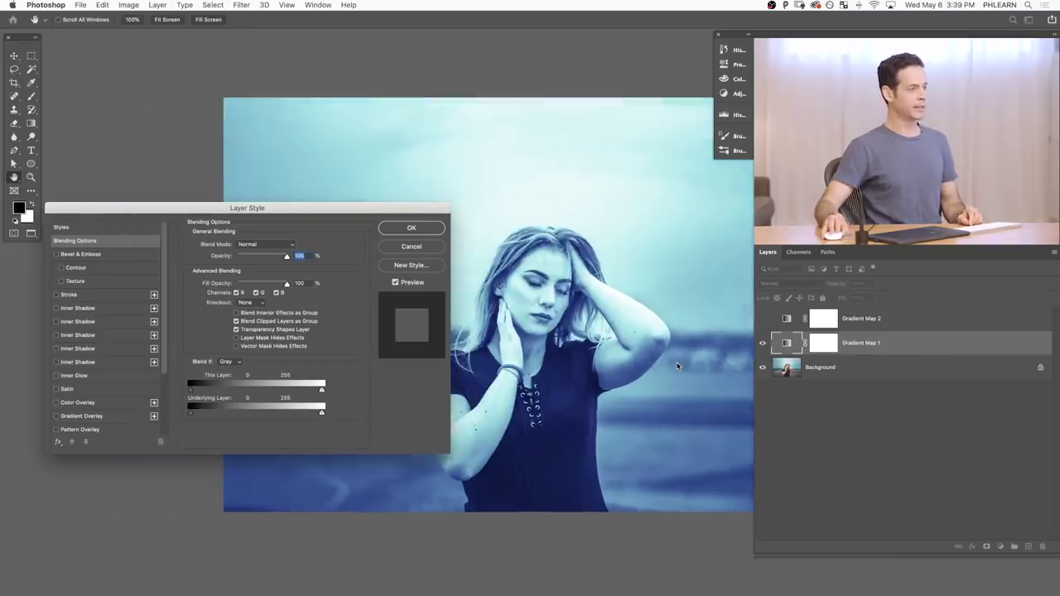
drag(324, 210, 288, 253)
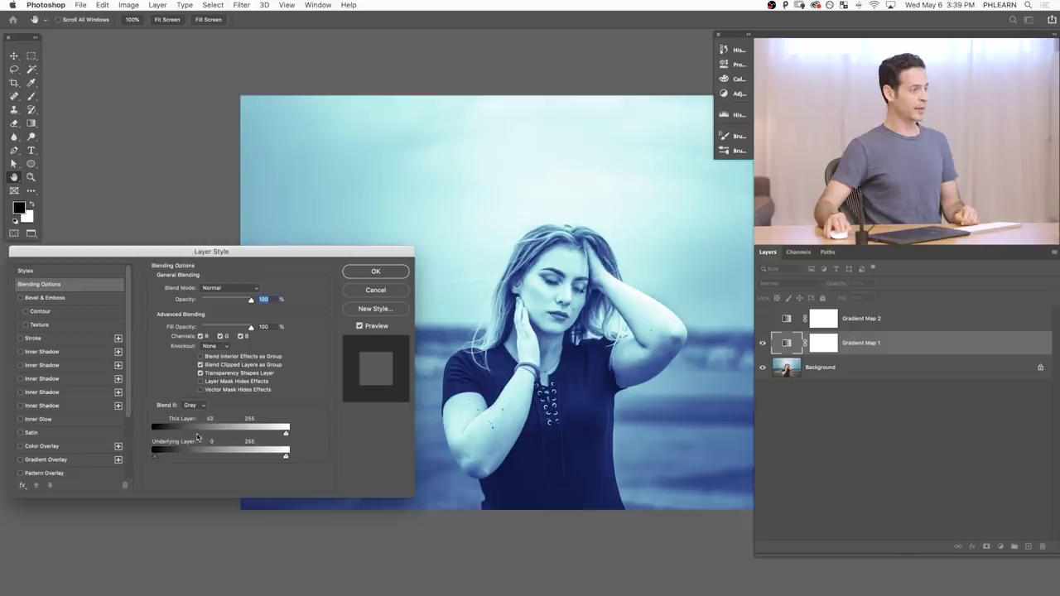
drag(197, 436, 224, 436)
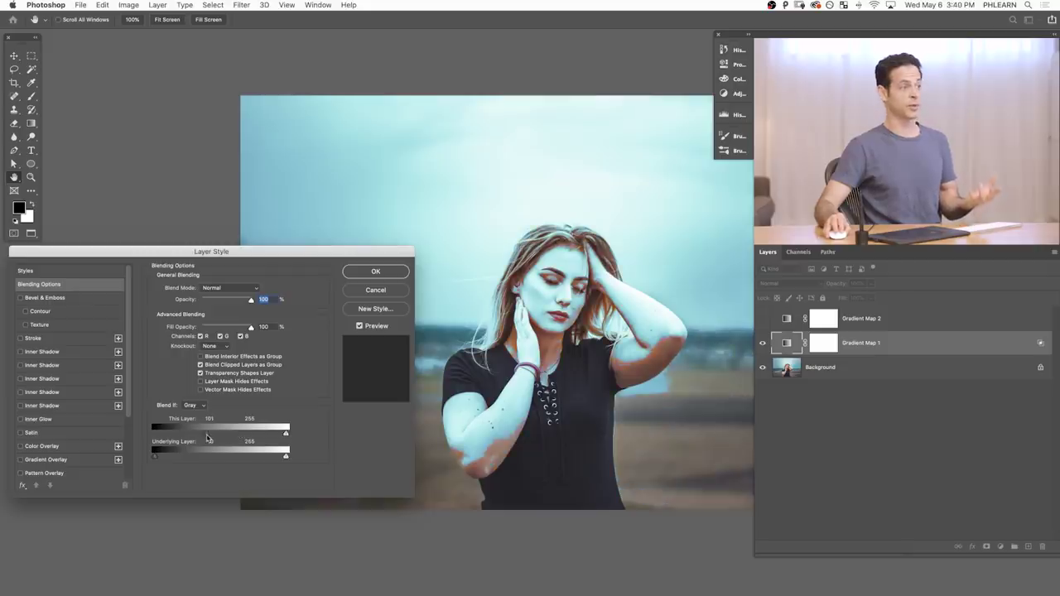
drag(207, 437, 144, 436)
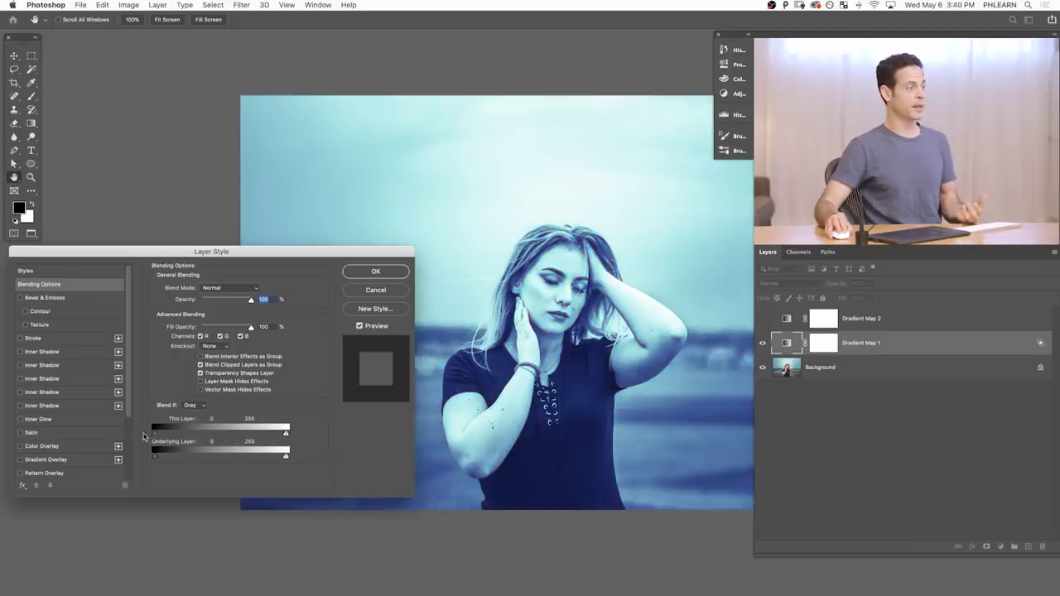
drag(250, 435, 298, 434)
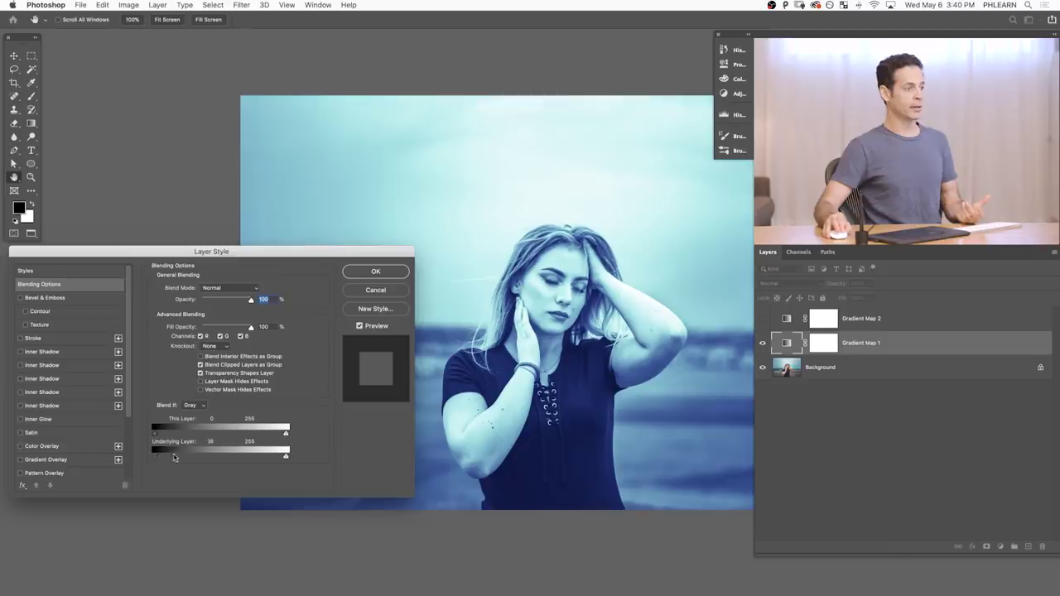
Adjust the Underlying Layer gray sliders, splitting the highlight slider to fade between 117 and 255.
drag(174, 457, 213, 457)
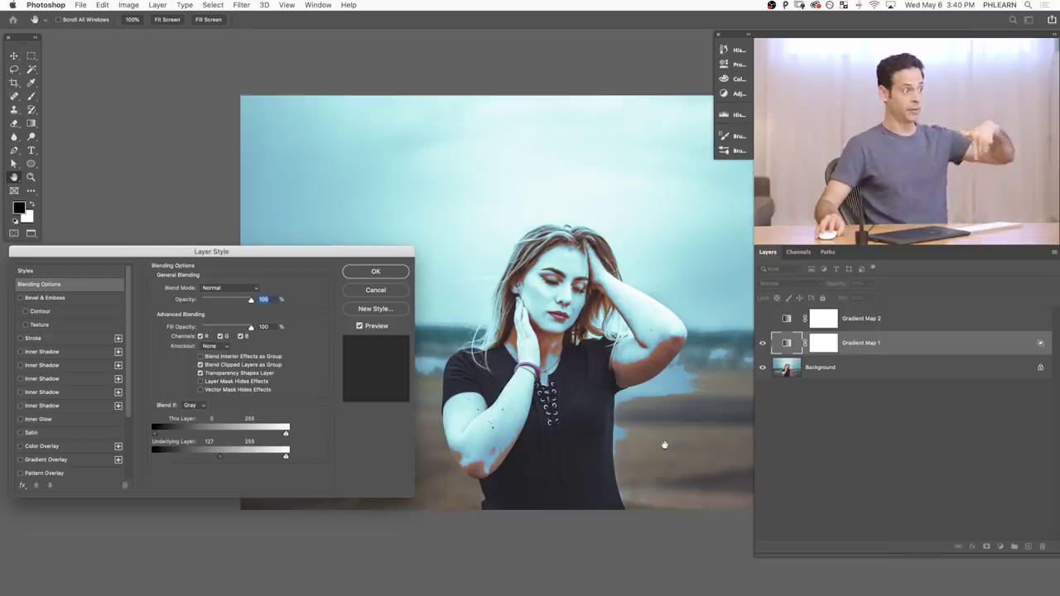
drag(216, 458, 154, 458)
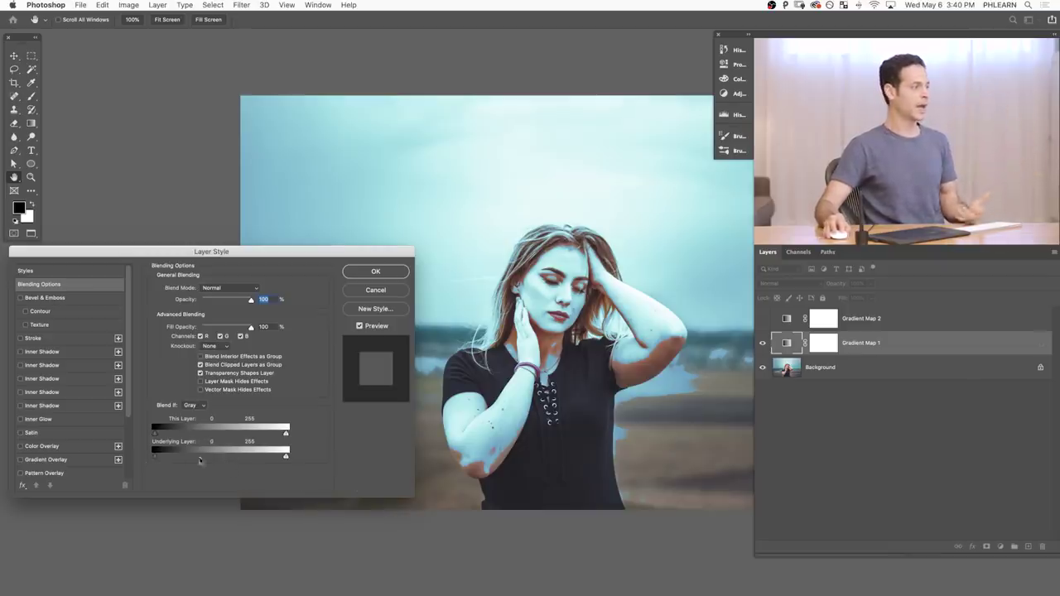
drag(238, 458, 236, 458)
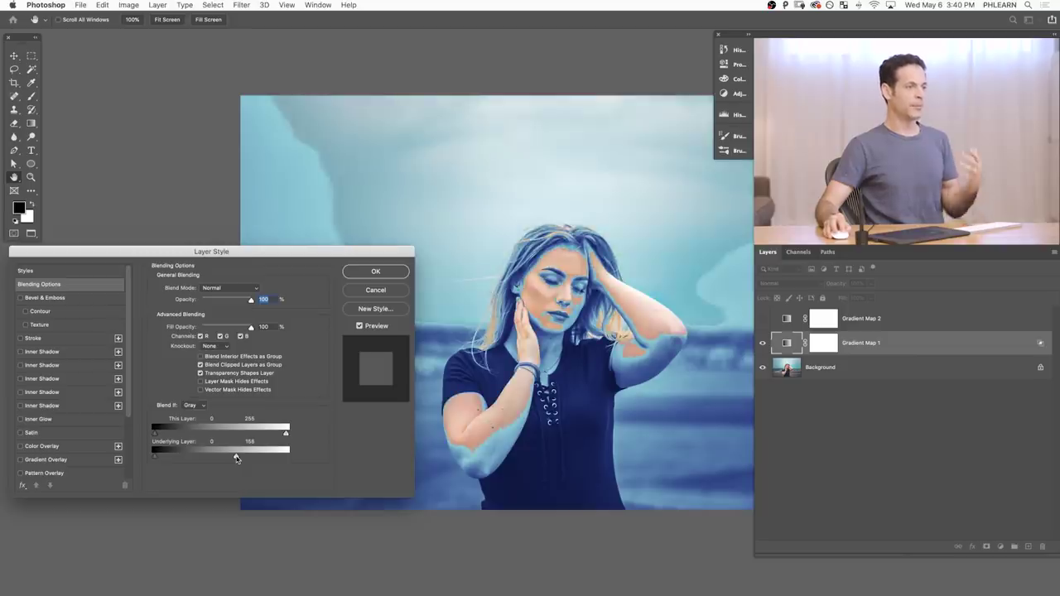
drag(237, 458, 303, 465)
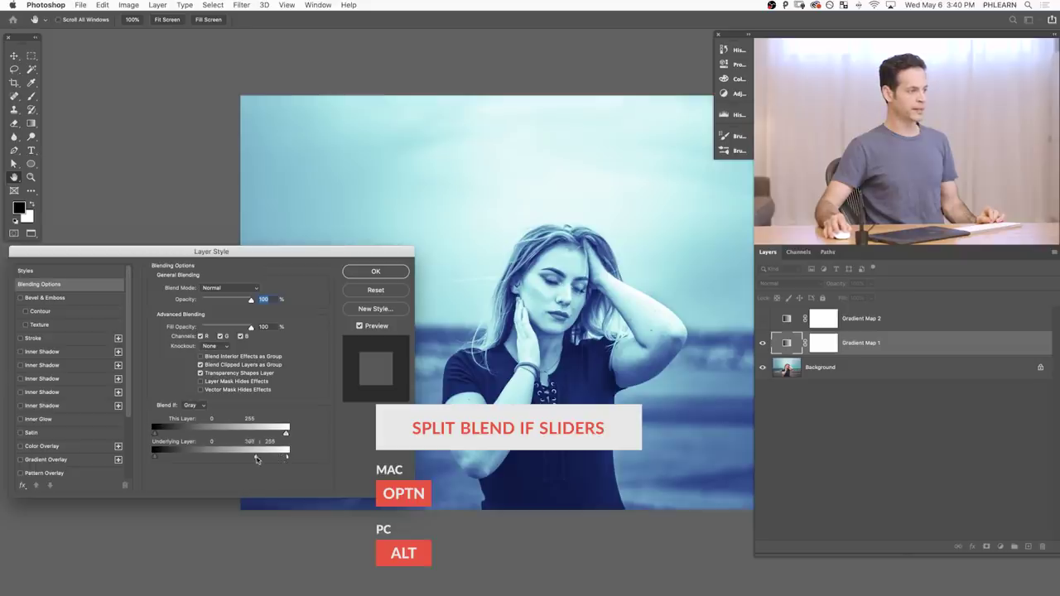
drag(246, 460, 230, 461)
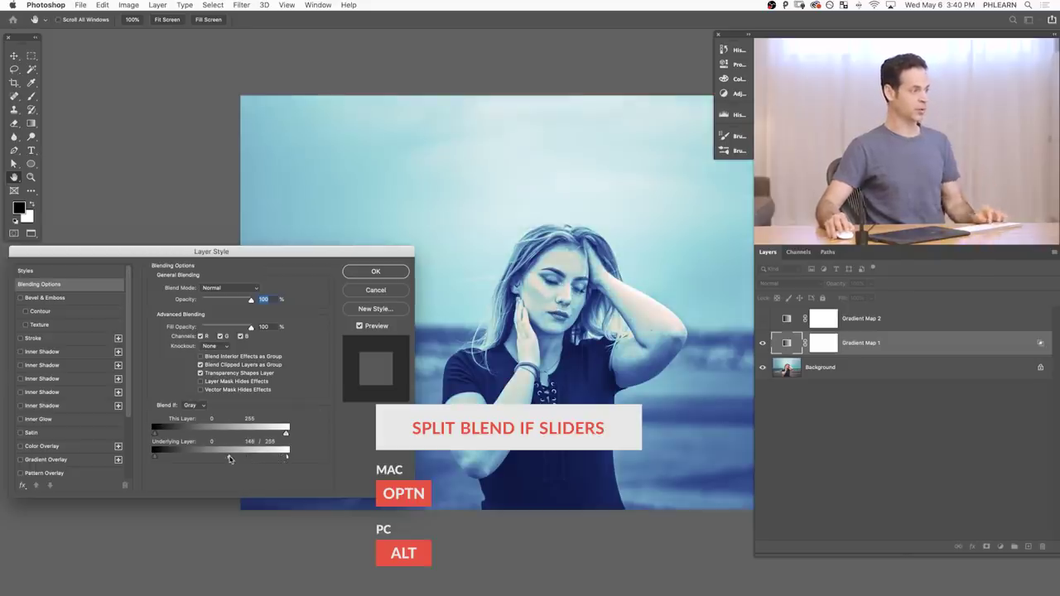
drag(206, 460, 204, 459)
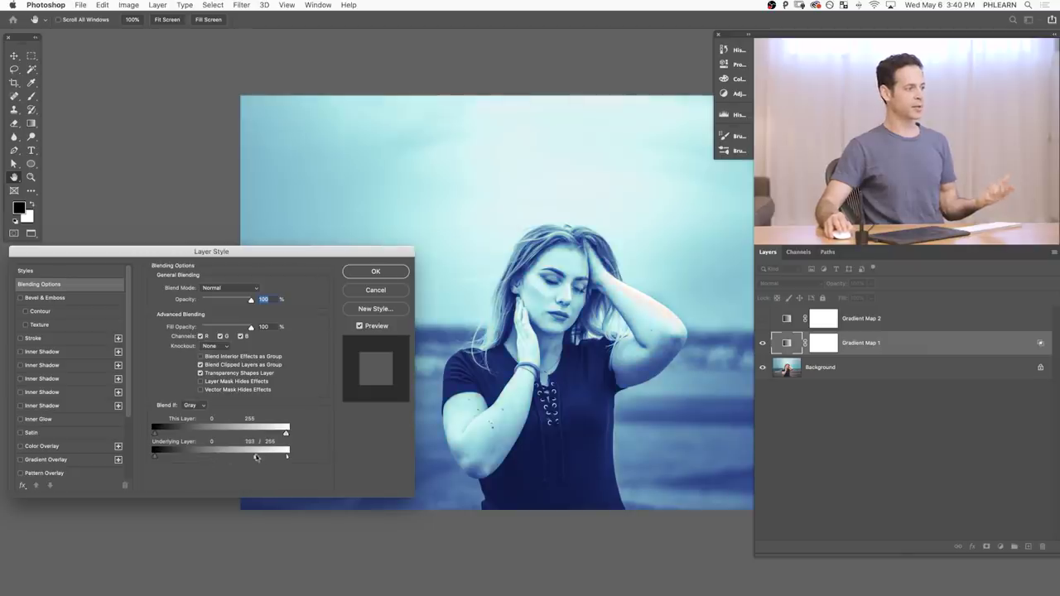
drag(256, 458, 215, 458)
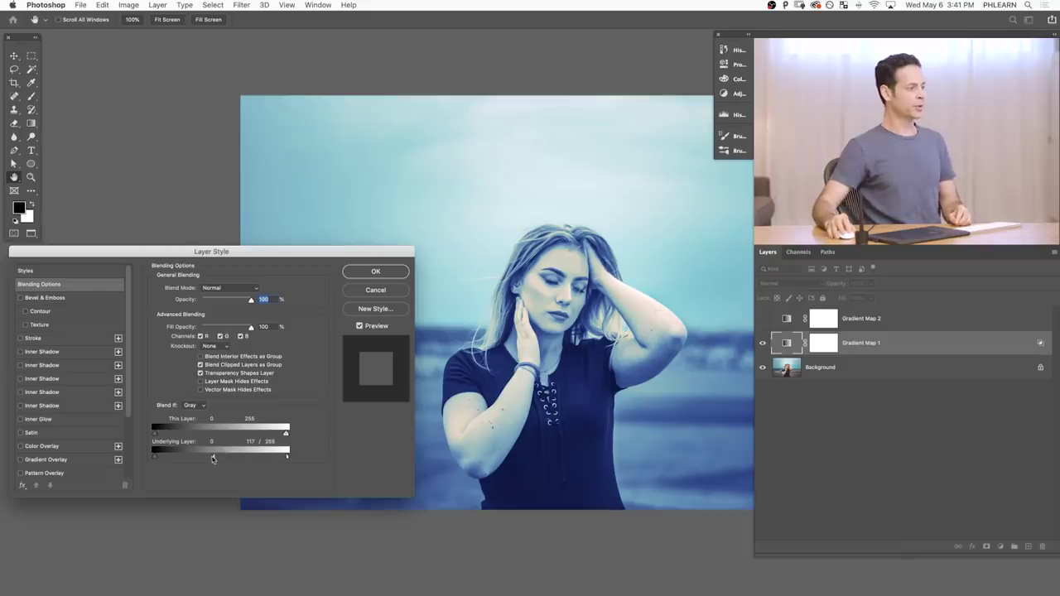
Reset the Underlying Layer range, switch Gradient Map 1's Blend If to Red, and apply.
drag(213, 459, 286, 458)
click(194, 405)
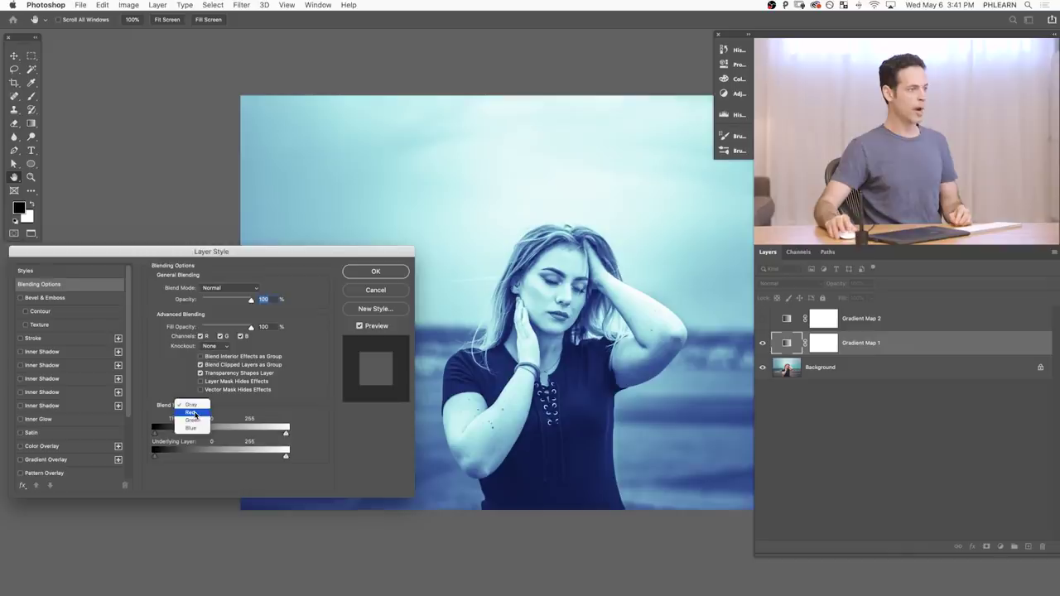
click(196, 413)
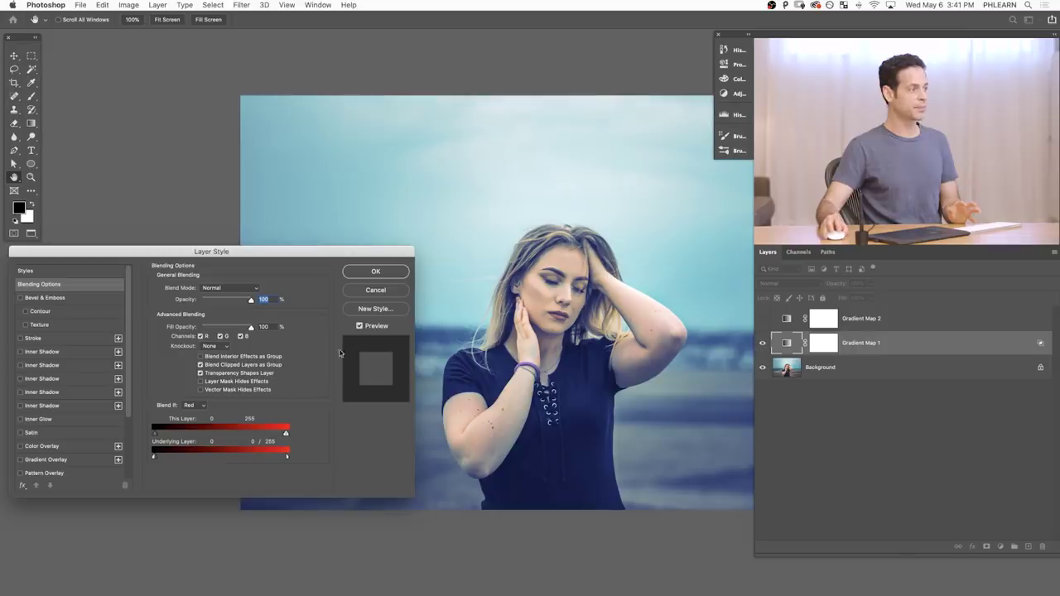
click(372, 273)
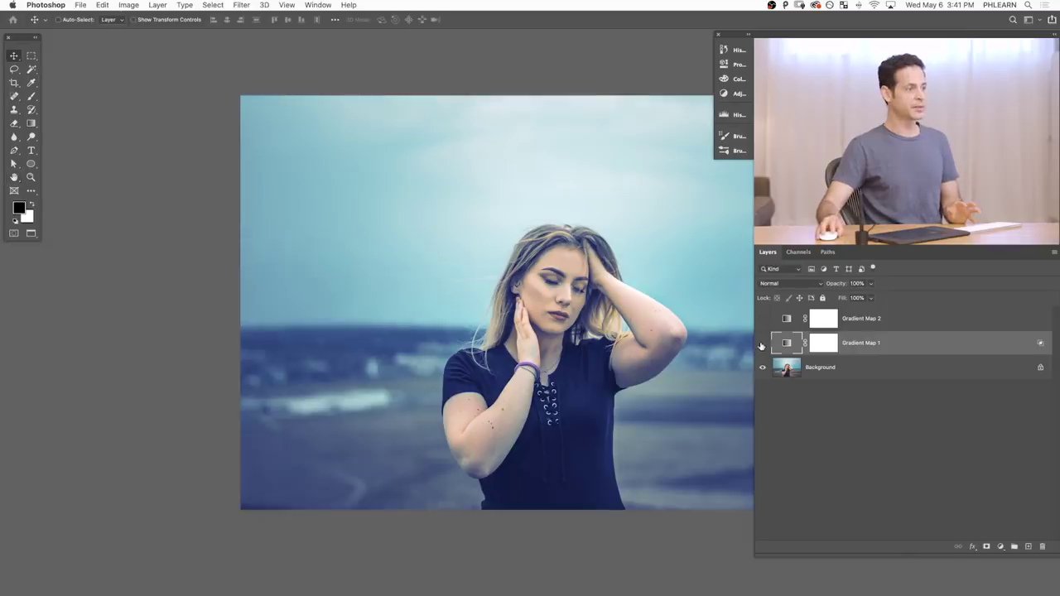
click(762, 343)
Toggle Gradient Map 1 over the raised arm to compare skin tones, then fit the photo.
click(762, 343)
scroll(672, 364, up, 5)
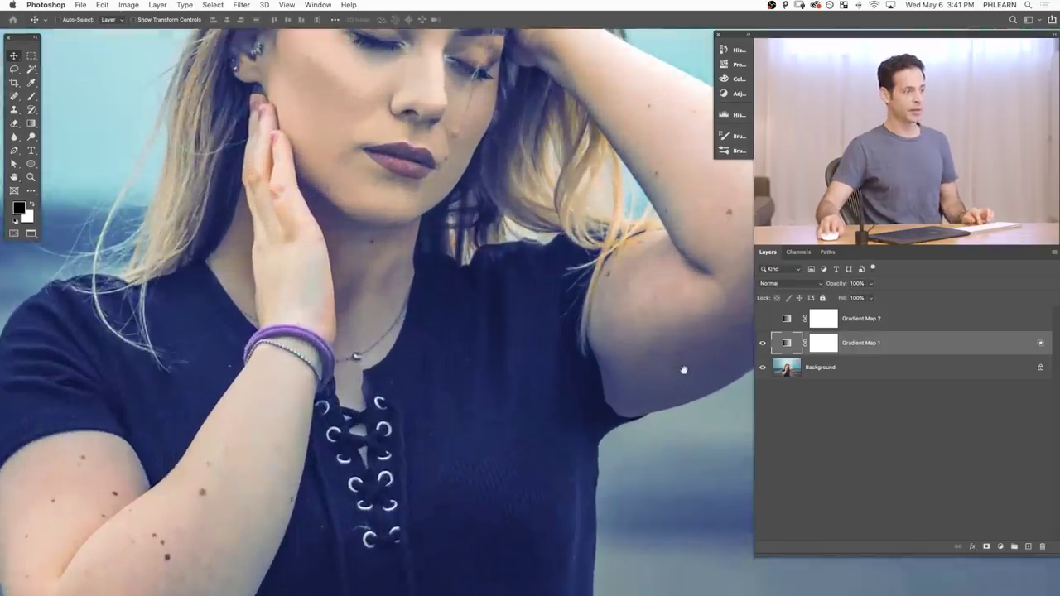
drag(684, 370, 468, 416)
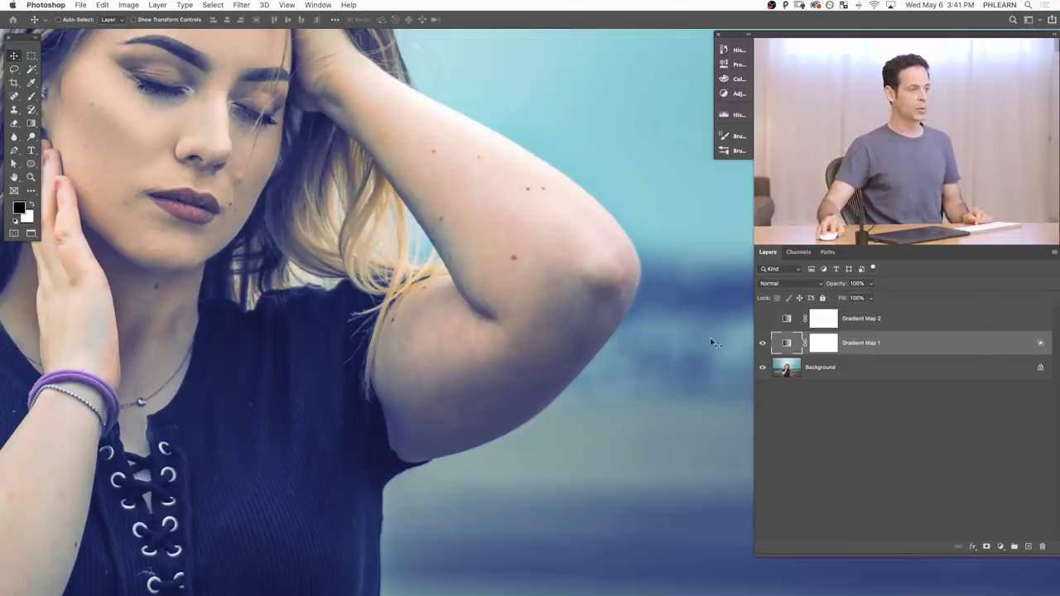
click(761, 342)
click(761, 342)
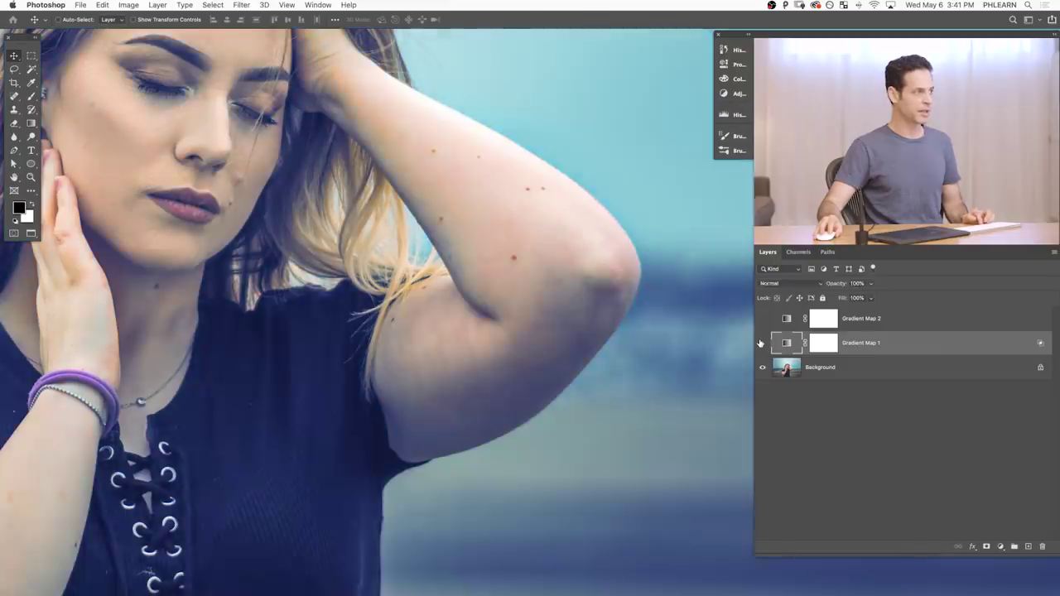
click(761, 342)
click(761, 342)
key(super+minus)
key(super+0)
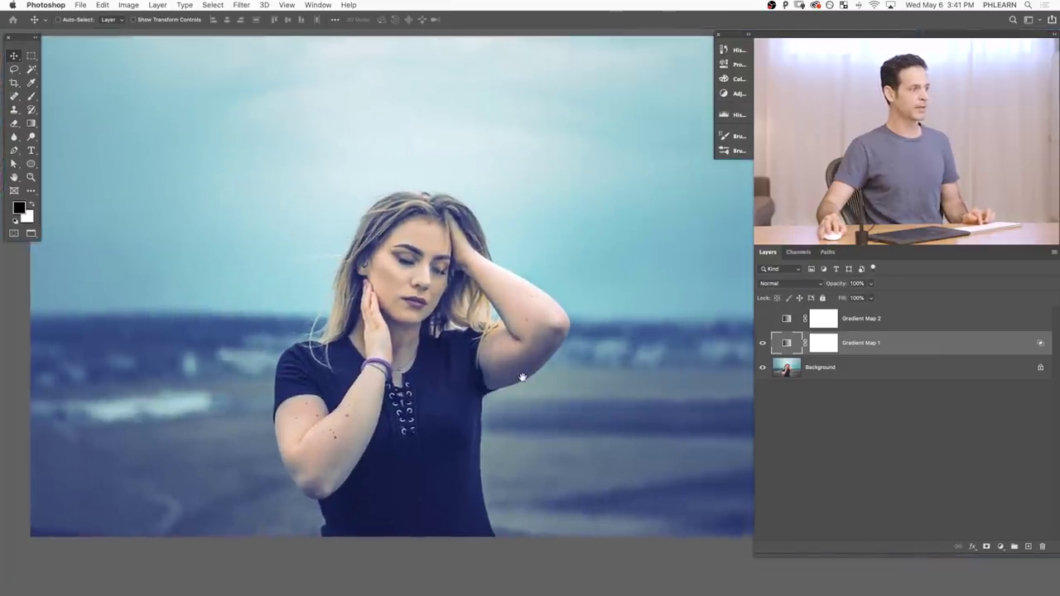
Drag Gradient Map 1's split red Underlying Layer slider left to protect more skin, then compare.
double_click(914, 347)
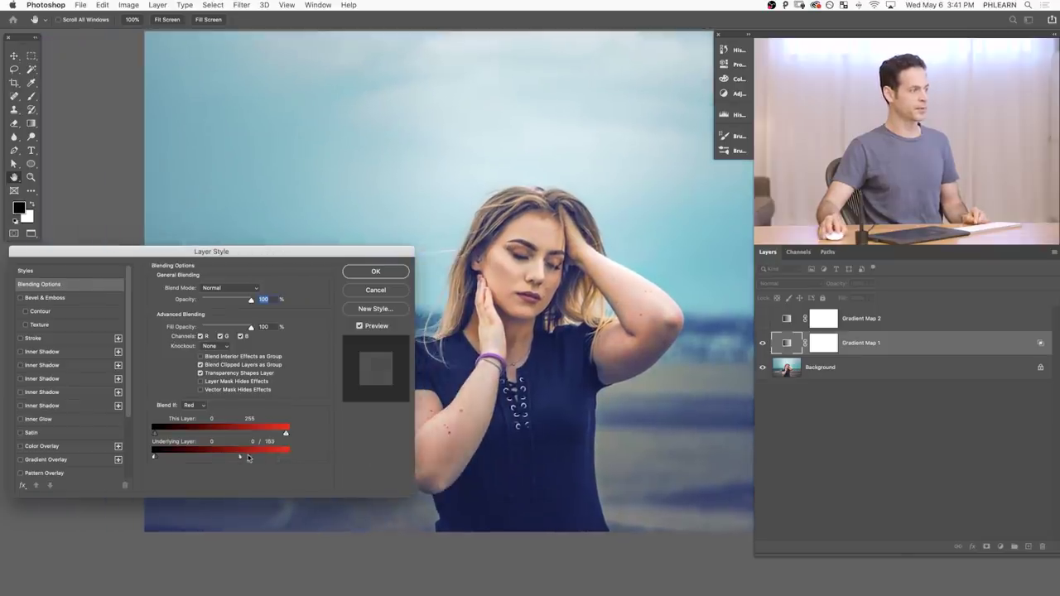
drag(236, 459, 217, 461)
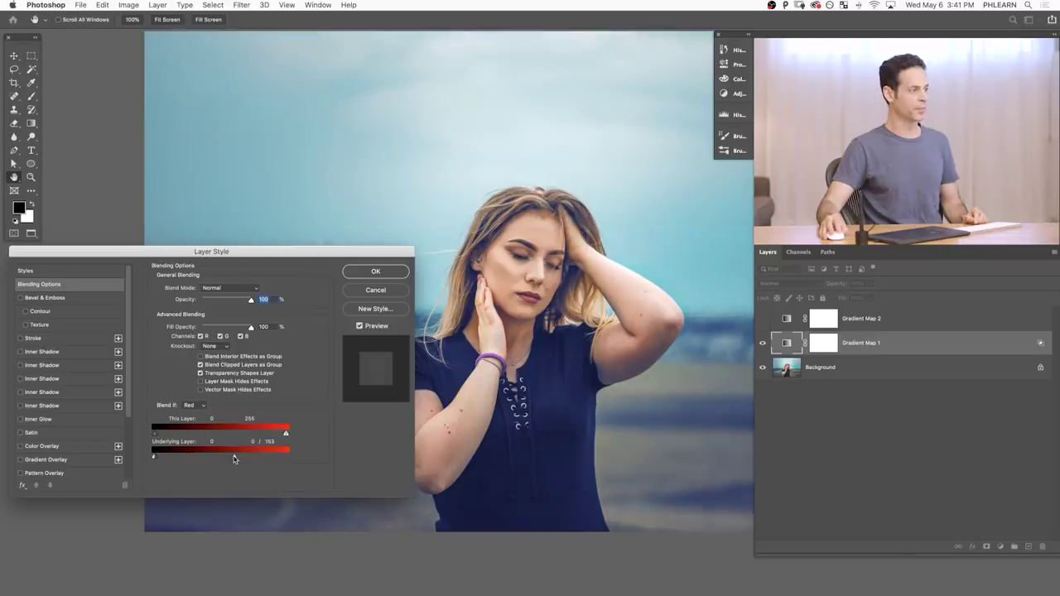
click(369, 277)
click(763, 343)
click(763, 343)
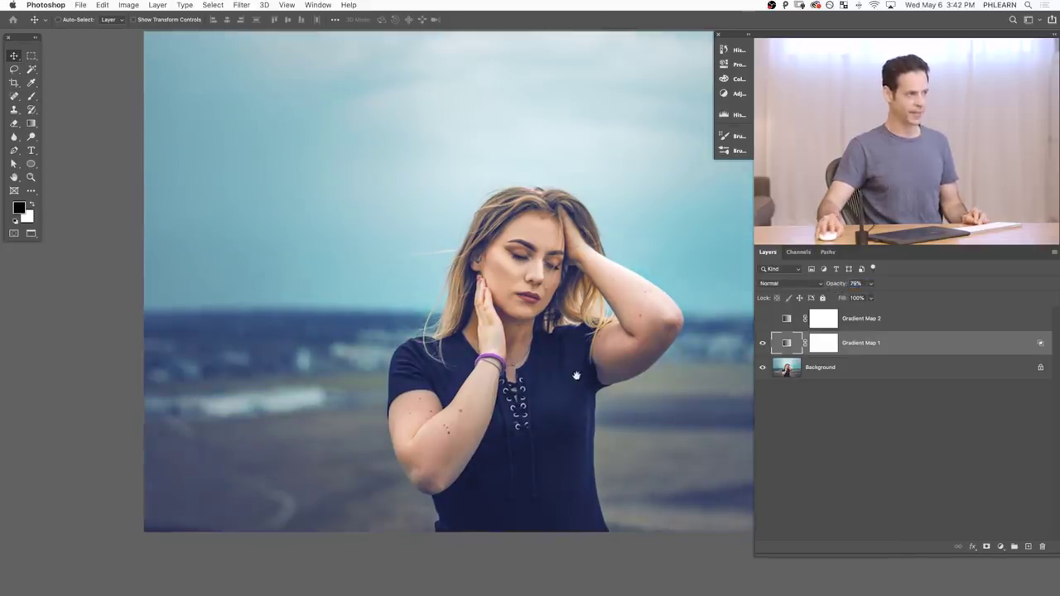
scroll(492, 389, right, 5)
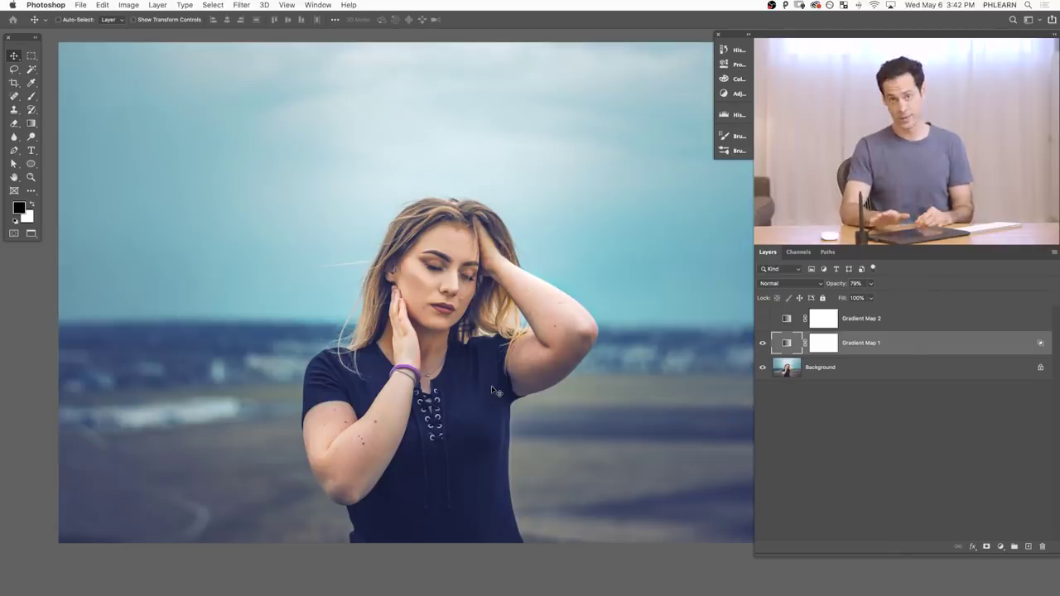
click(895, 321)
Add a Gradient Map 3 adjustment layer using the sepia PHLEARN Gradient Map 1 preset.
click(1000, 546)
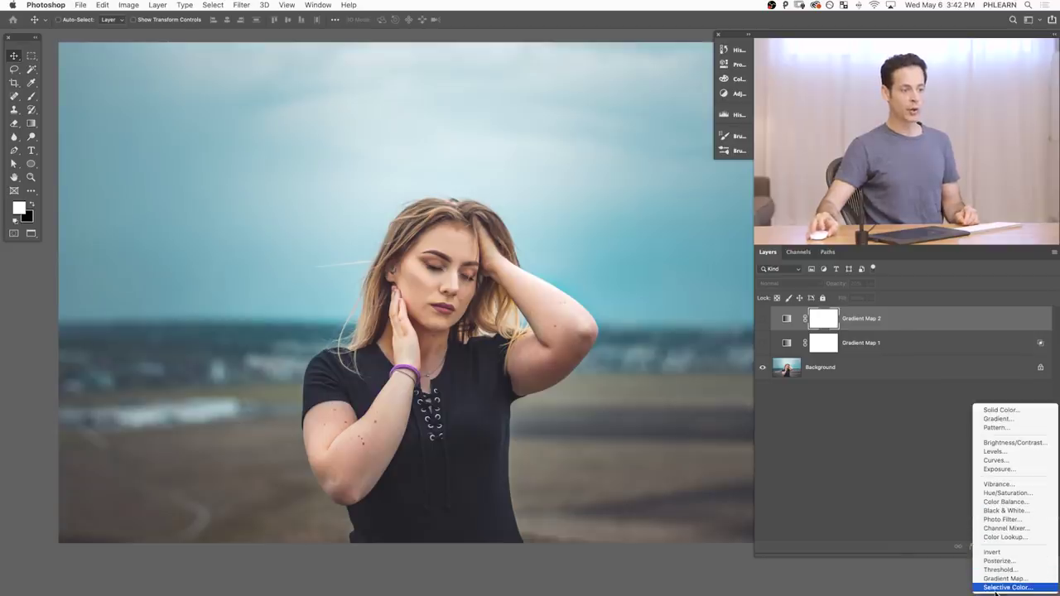
click(1002, 579)
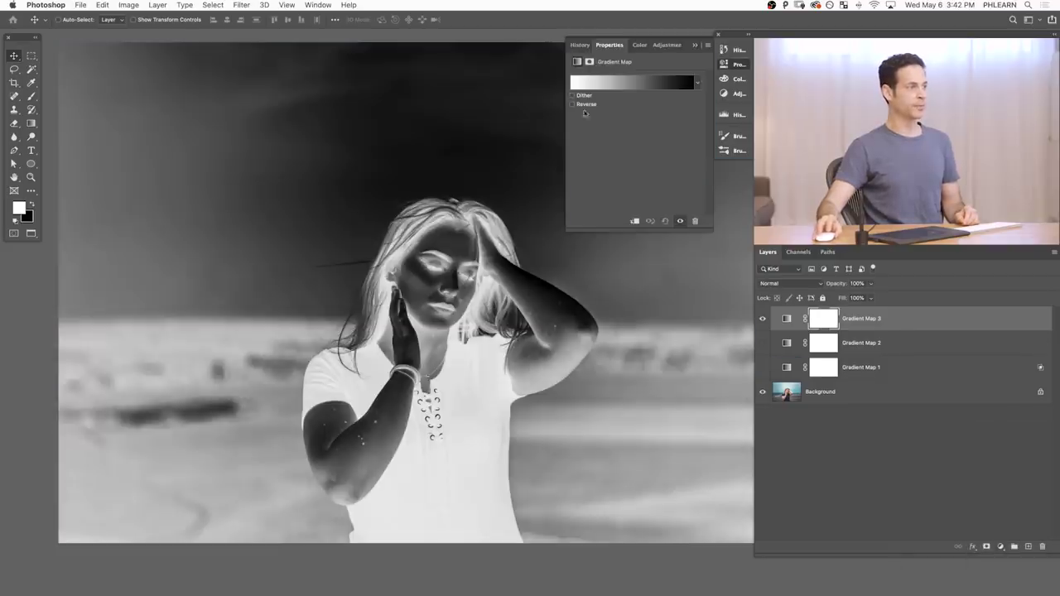
click(606, 83)
scroll(111, 126, down, 5)
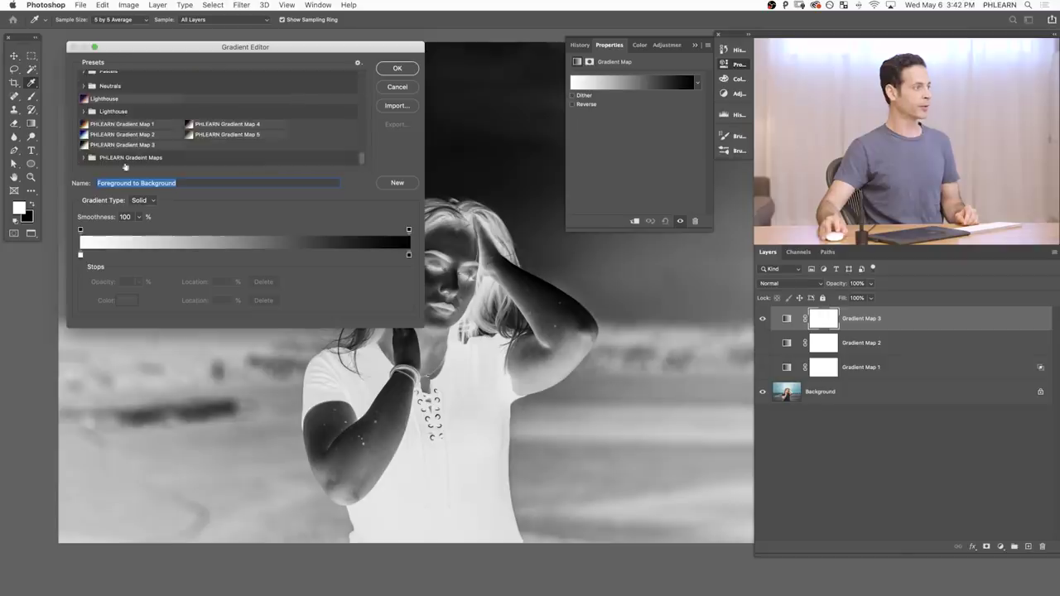
click(112, 124)
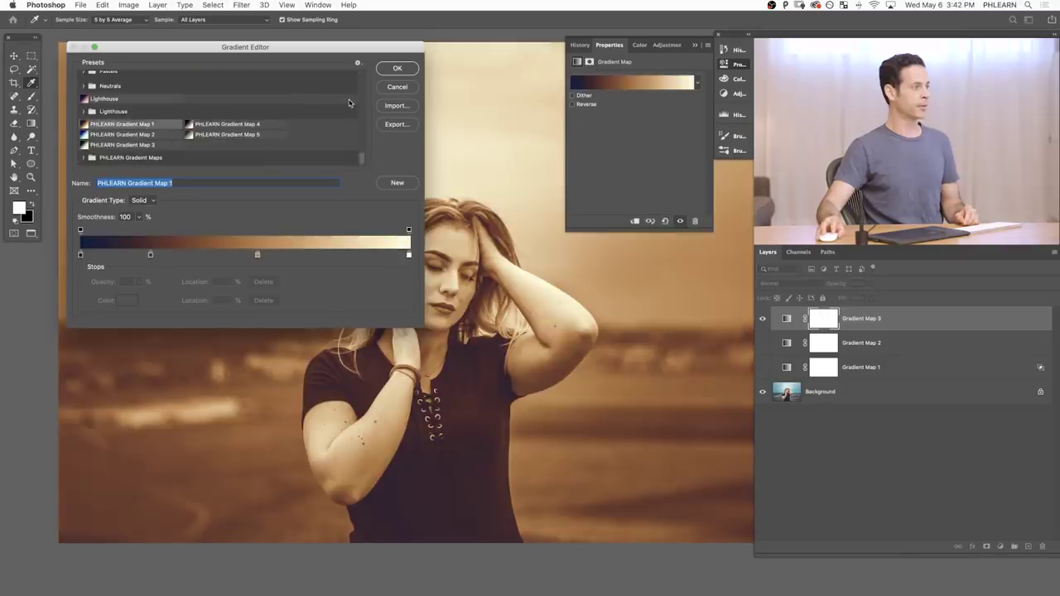
key(Return)
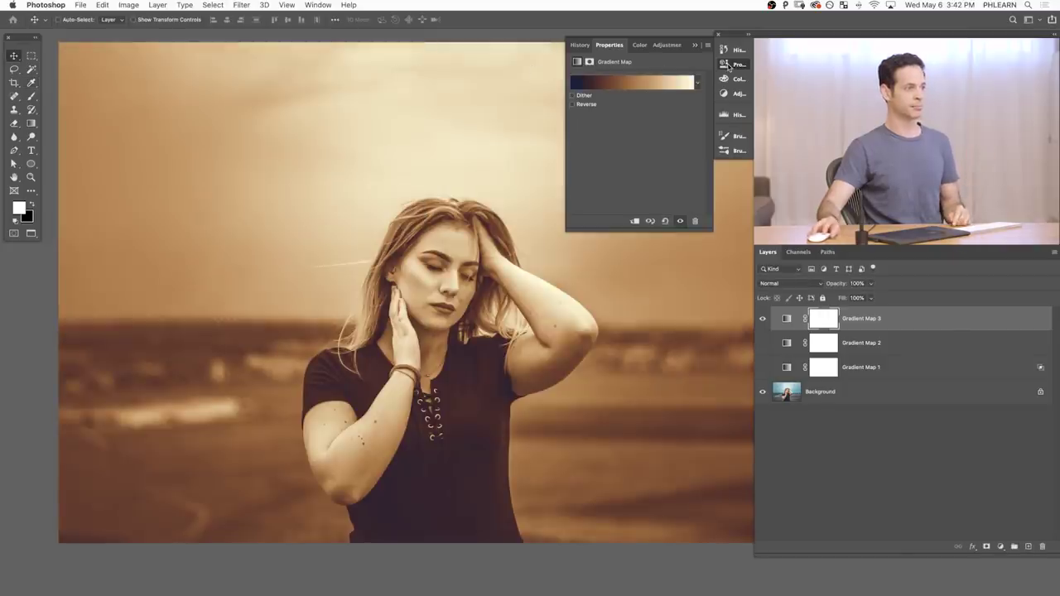
Collapse the Properties panel and open Gradient Map 3's blending options.
click(729, 66)
click(928, 320)
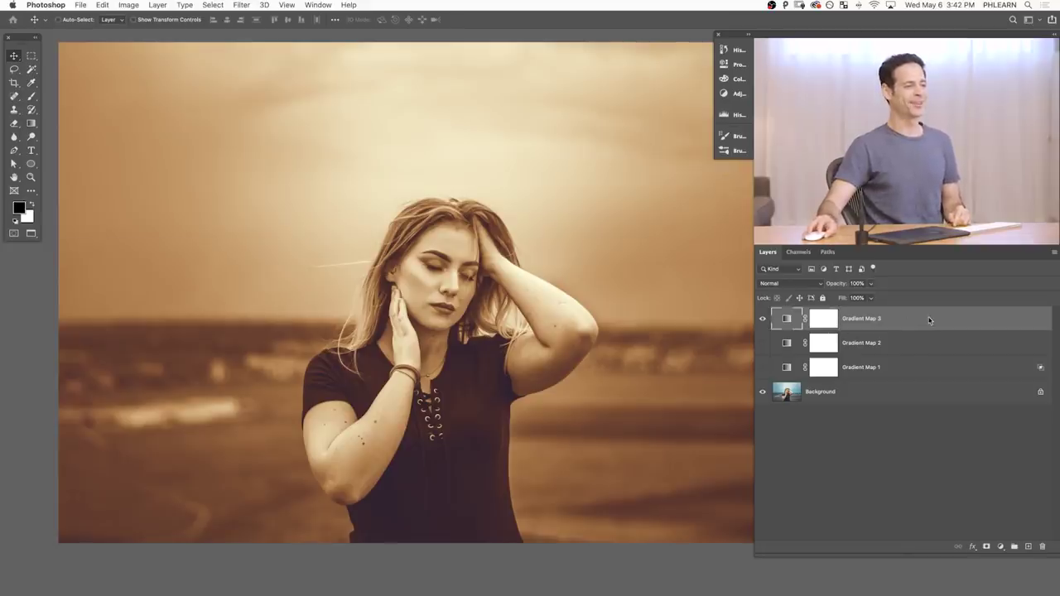
double_click(928, 319)
Set Gradient Map 3's Blend If to Red with underlying highlights split 0/255, and apply.
click(188, 405)
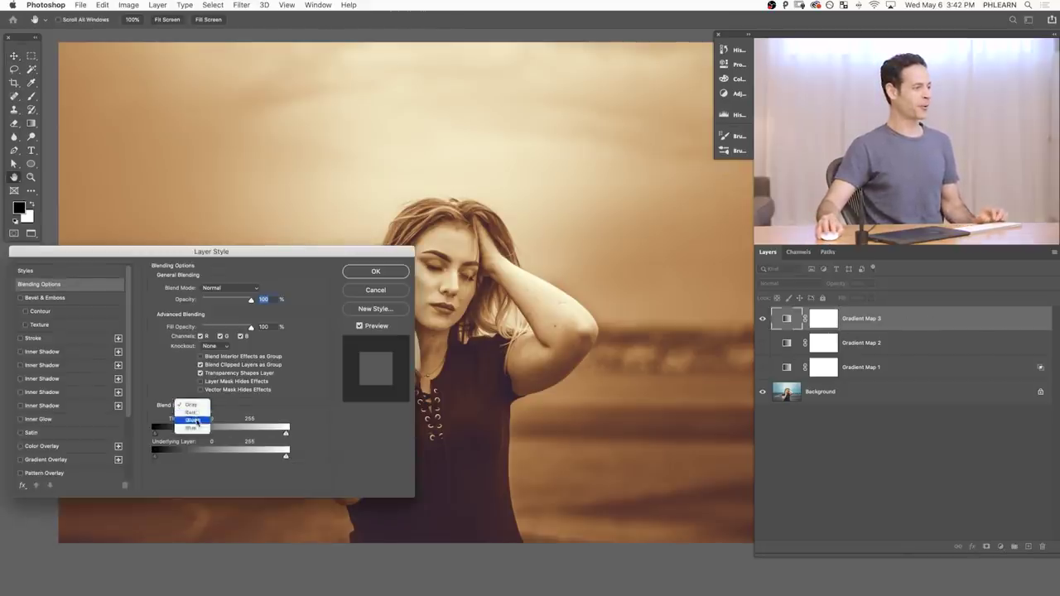
click(191, 411)
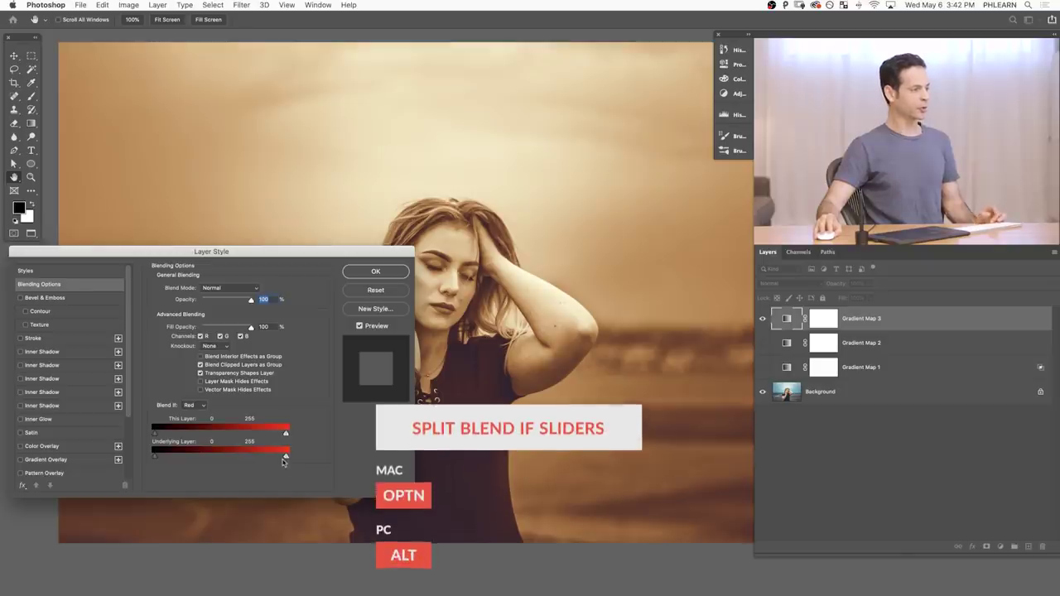
drag(282, 461, 285, 459)
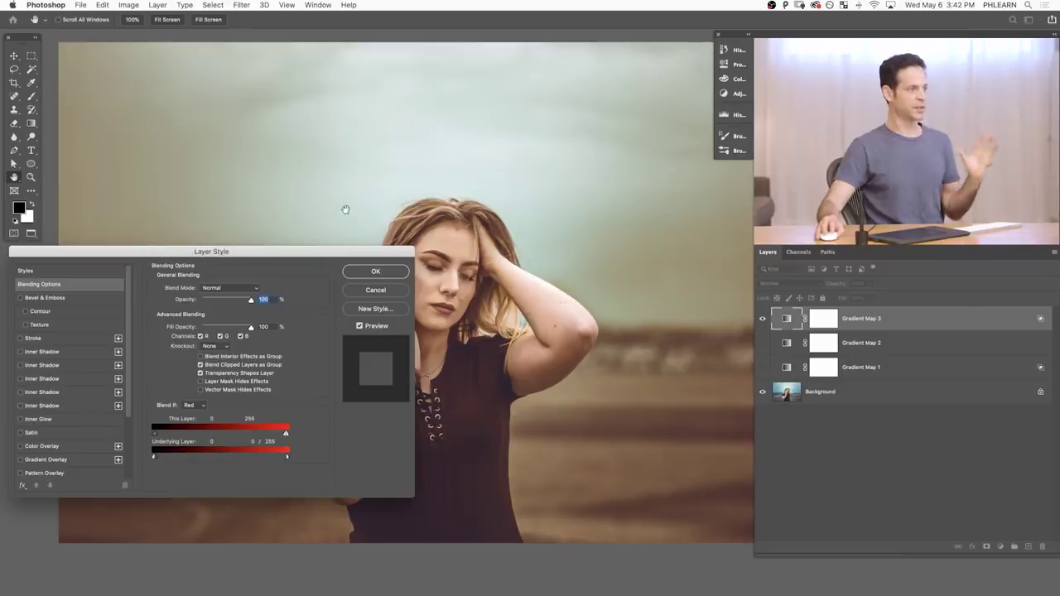
click(371, 272)
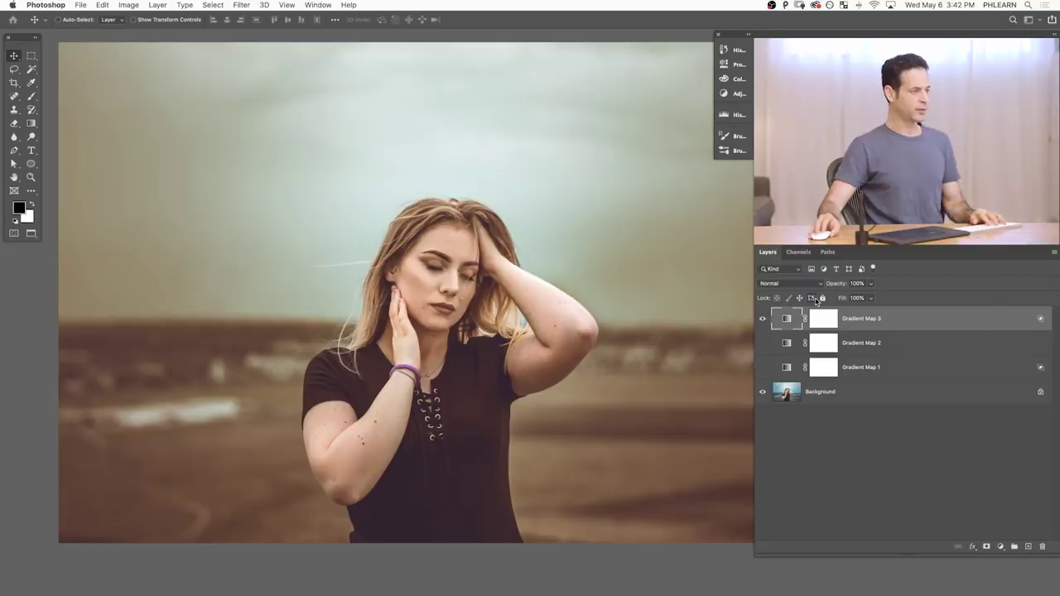
Set Gradient Map 3 to 60% opacity and toggle it to compare the grade.
key(5)
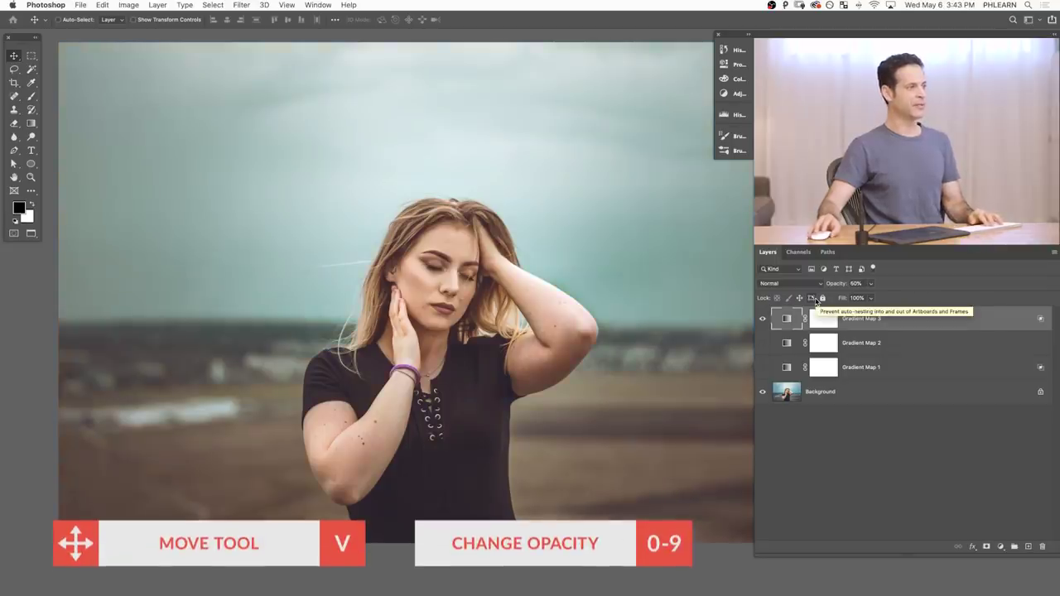
key(6)
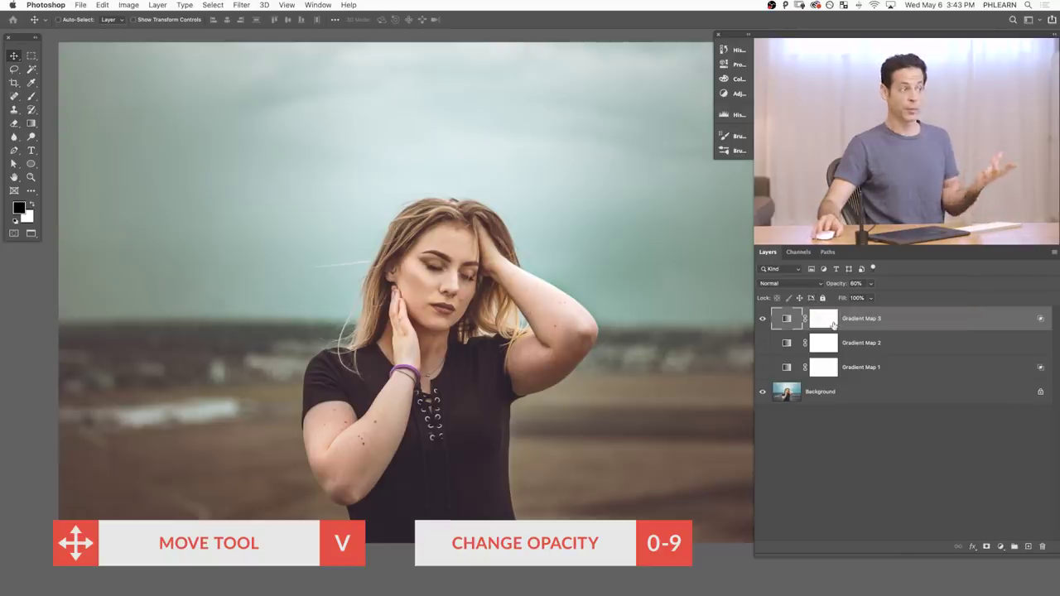
click(763, 319)
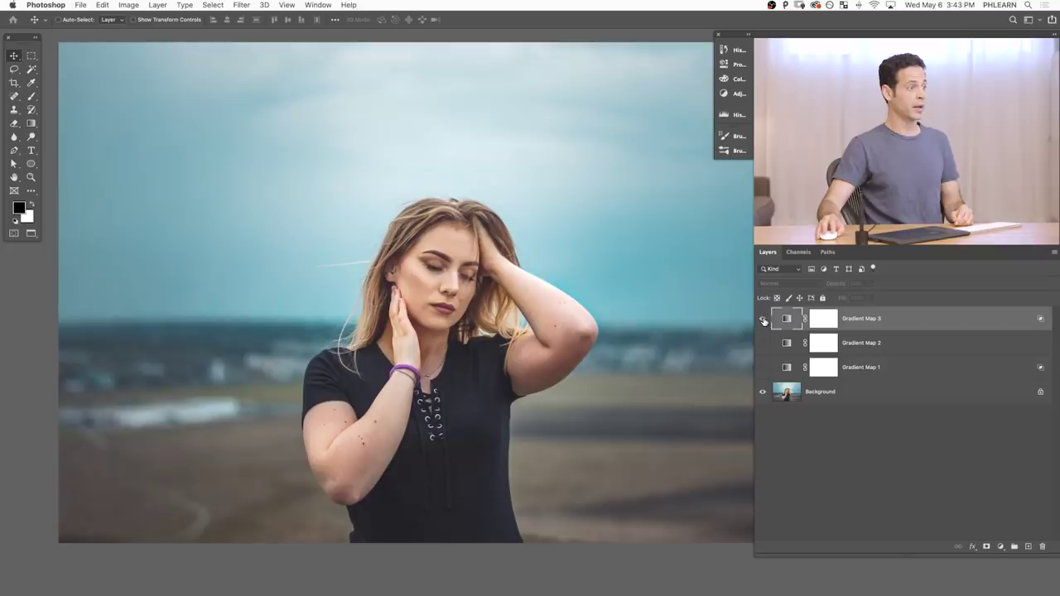
click(762, 319)
click(763, 318)
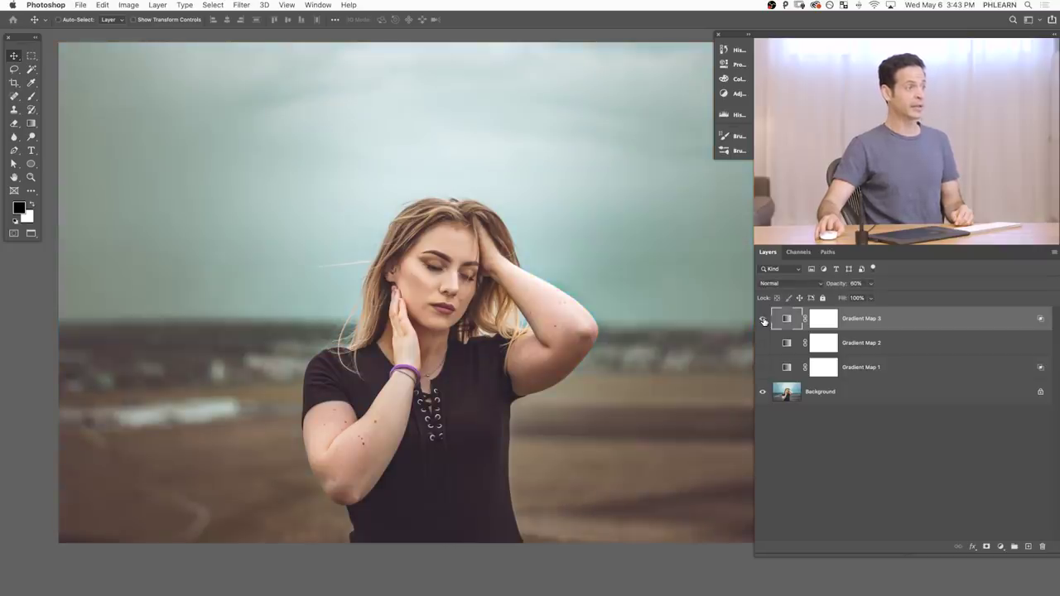
click(763, 319)
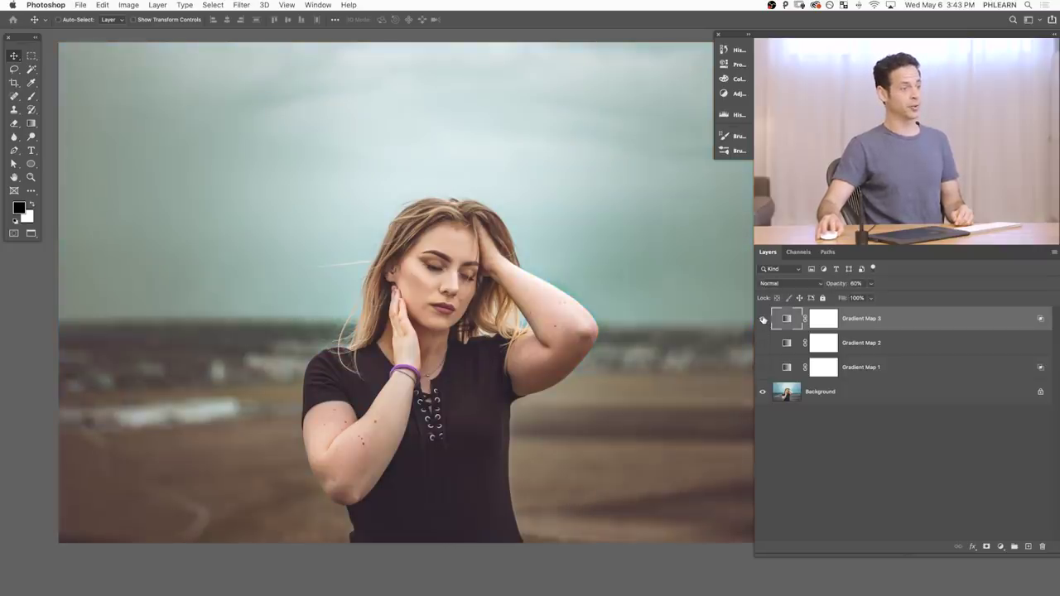
click(763, 319)
Toggle Gradient Maps 1 and 3 to preview their combined grade, leaving both visible.
click(762, 366)
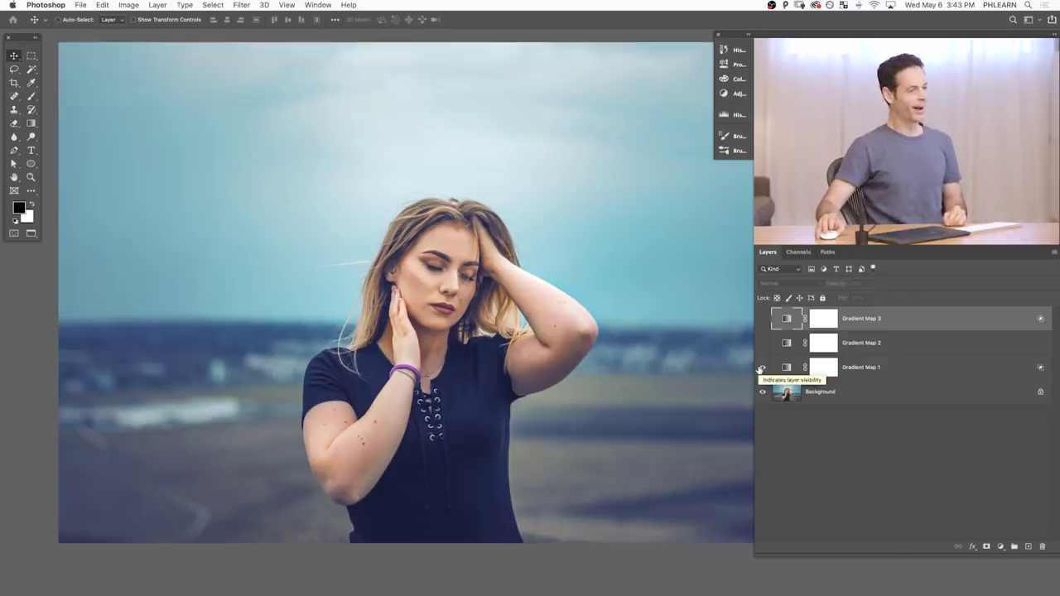
click(762, 368)
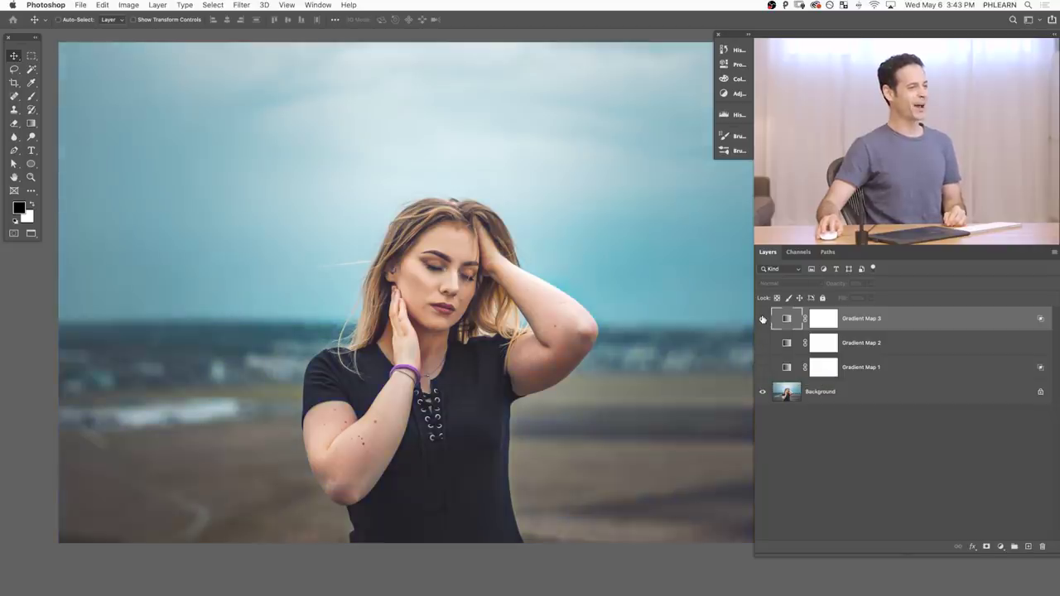
click(763, 319)
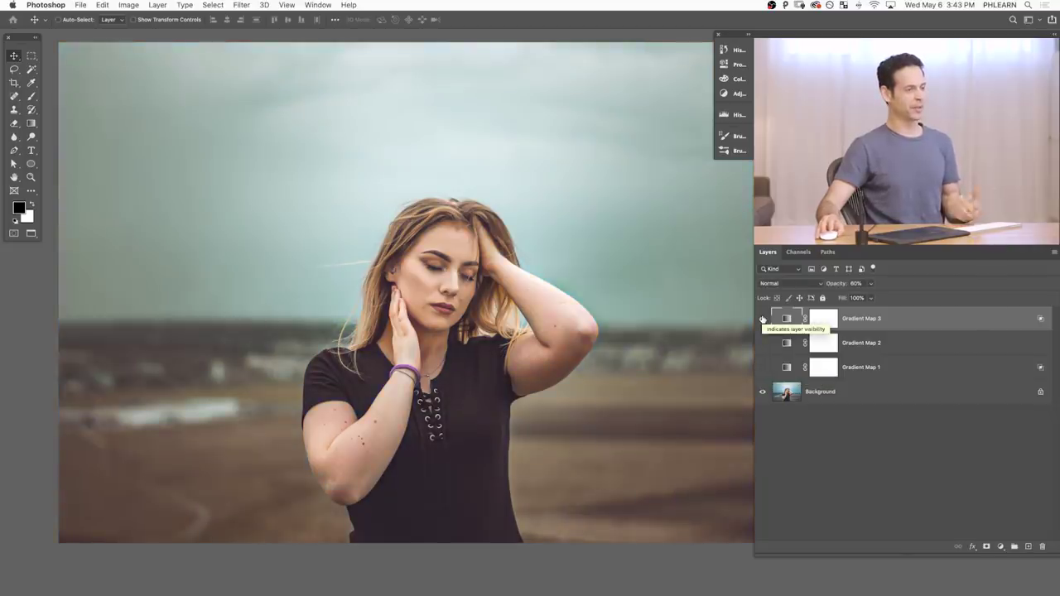
click(762, 368)
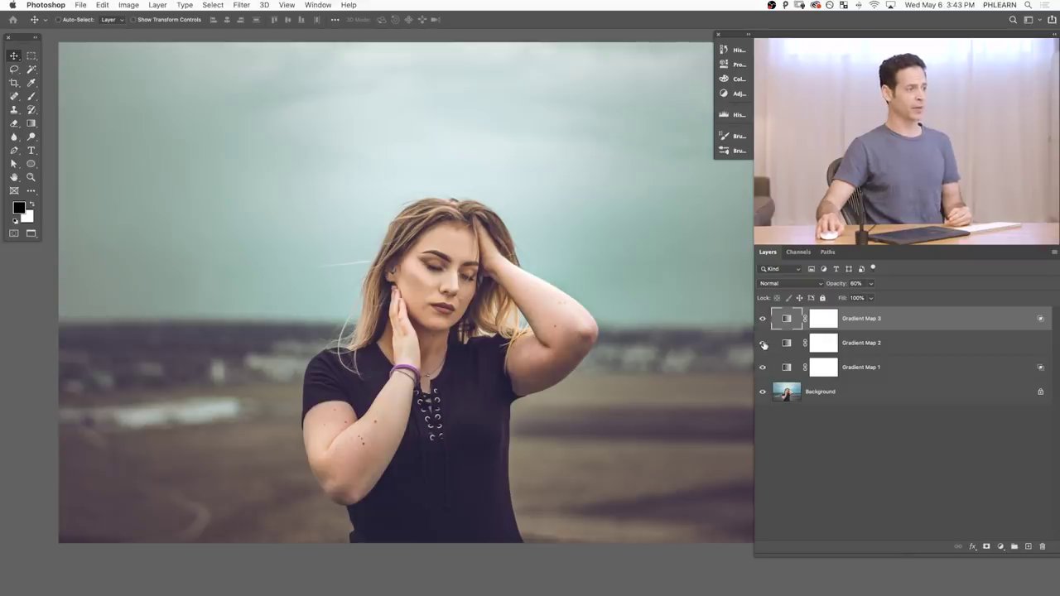
Lower Gradient Map 2 to 10% opacity and hide it, then compare the remaining grades.
click(763, 343)
click(881, 344)
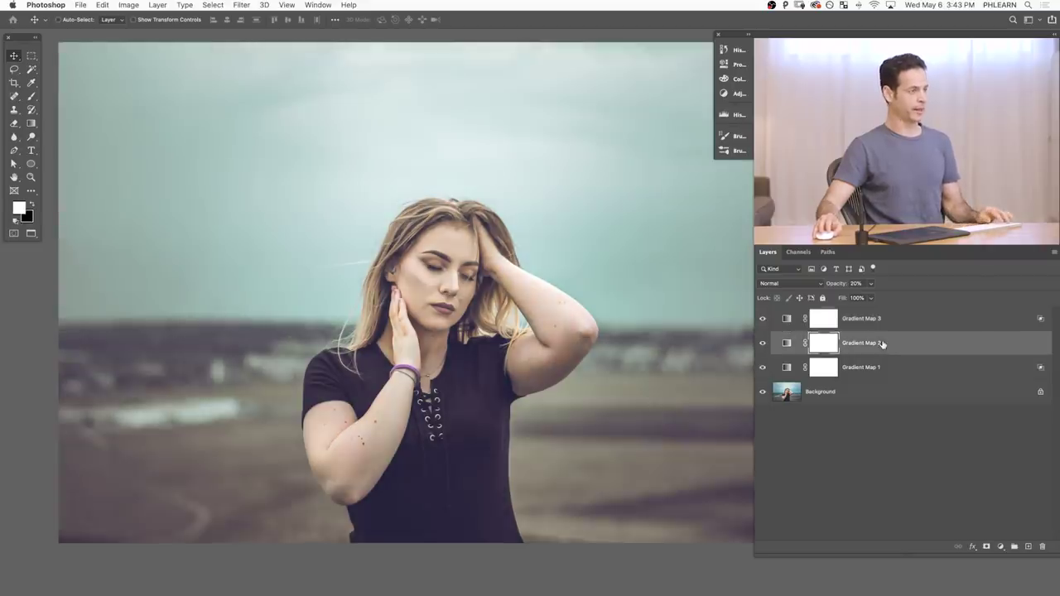
key(1)
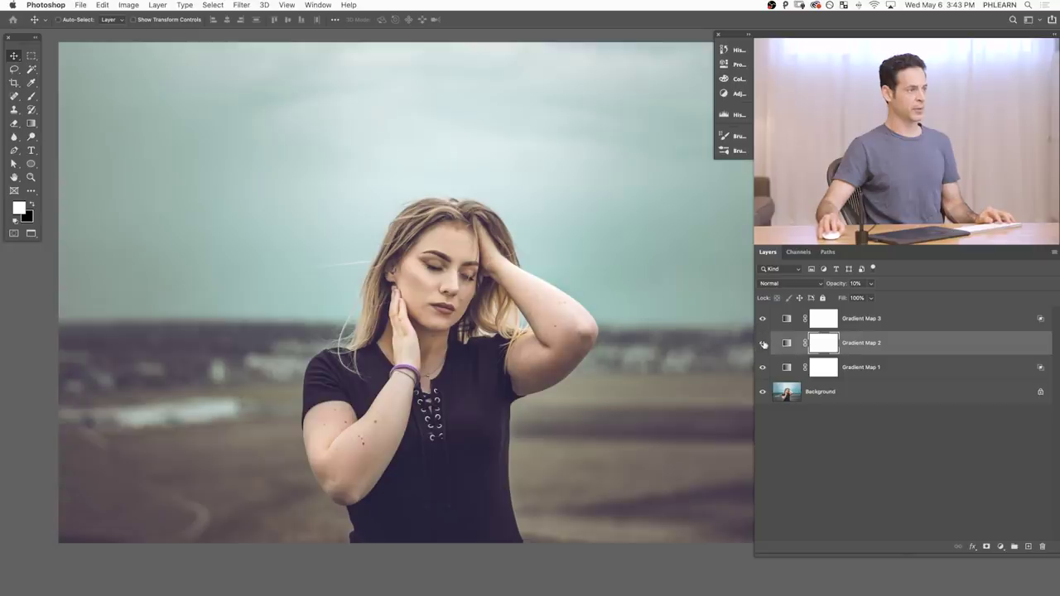
click(763, 344)
click(764, 368)
click(763, 368)
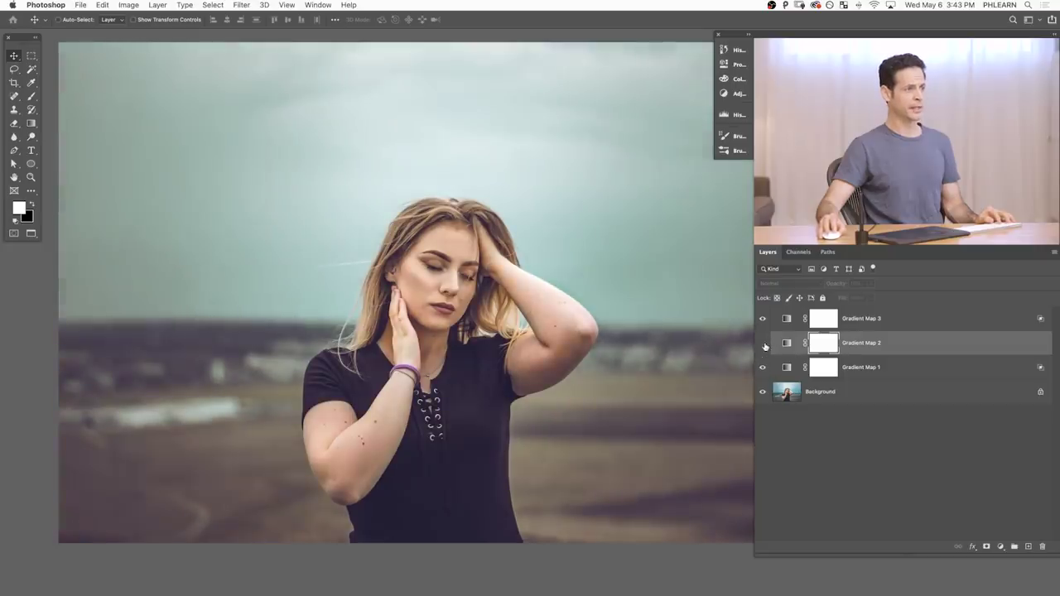
click(762, 319)
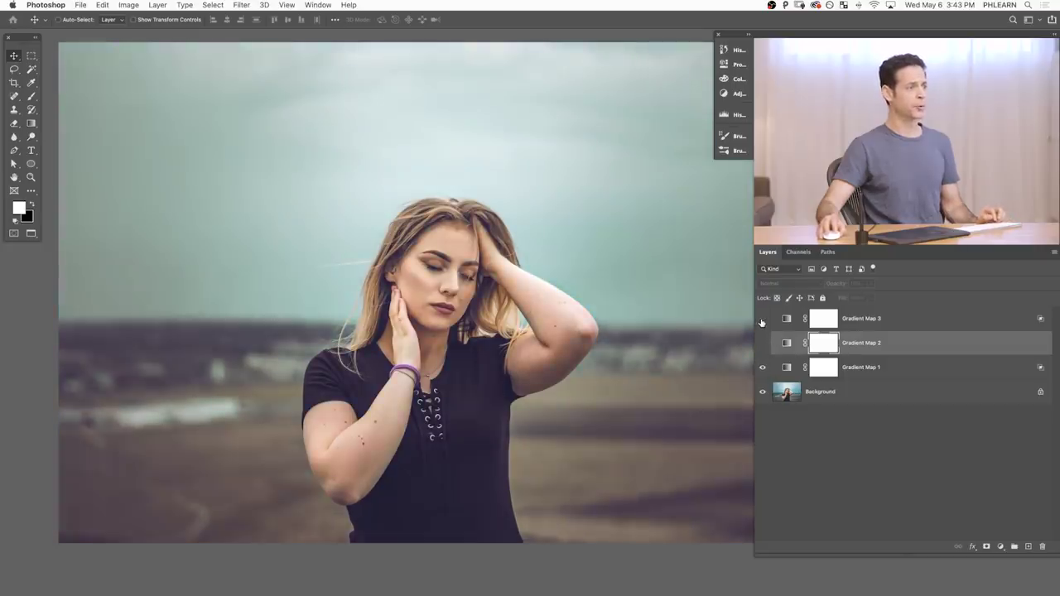
click(762, 368)
click(762, 368)
click(762, 319)
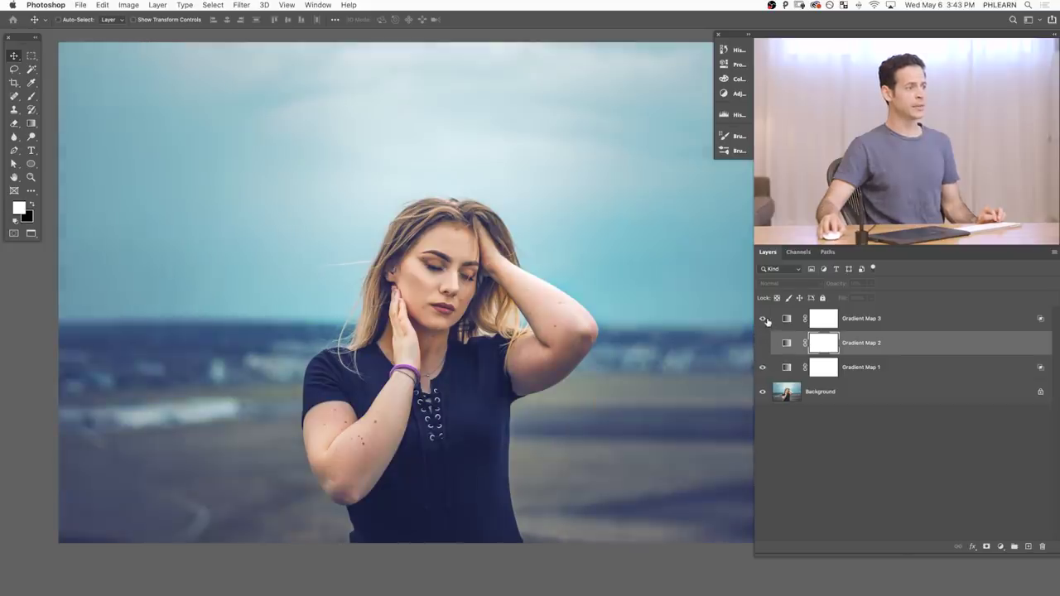
Select Gradient Map 3 through Gradient Map 1 and group them into Group 1.
click(870, 321)
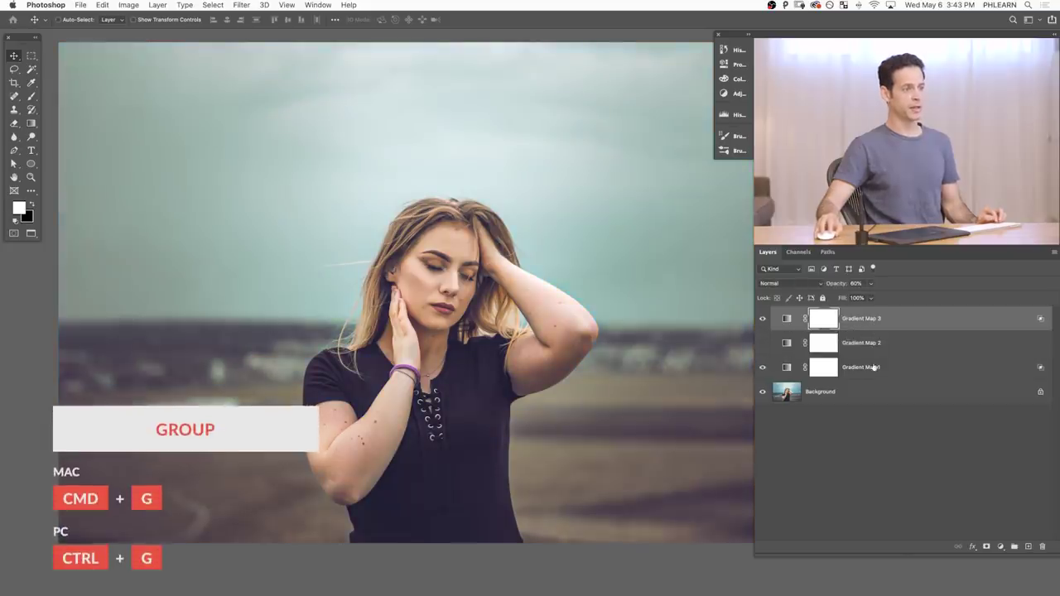
shift+click(873, 369)
key(super+g)
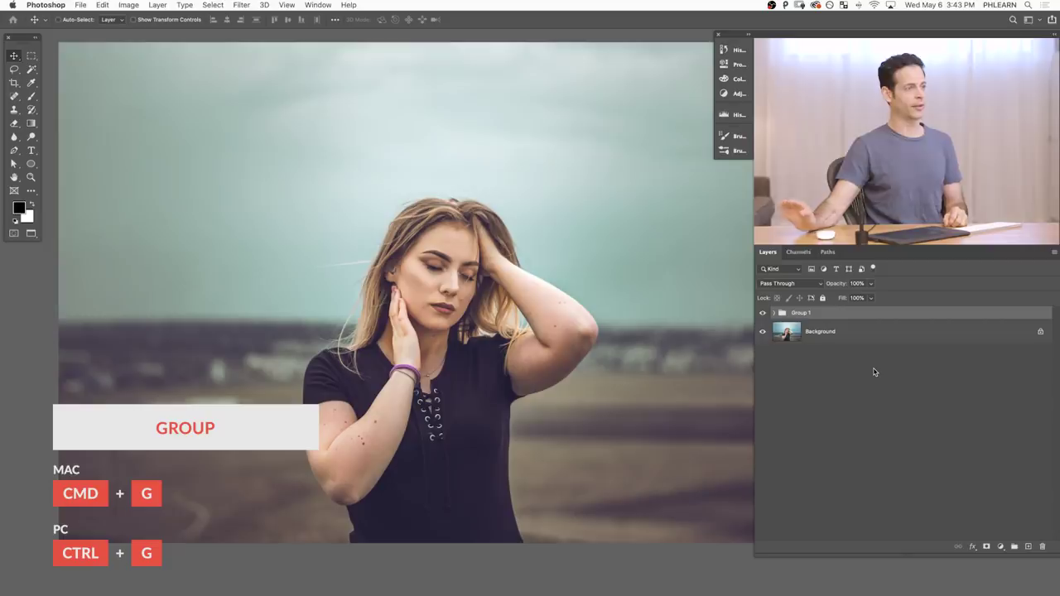